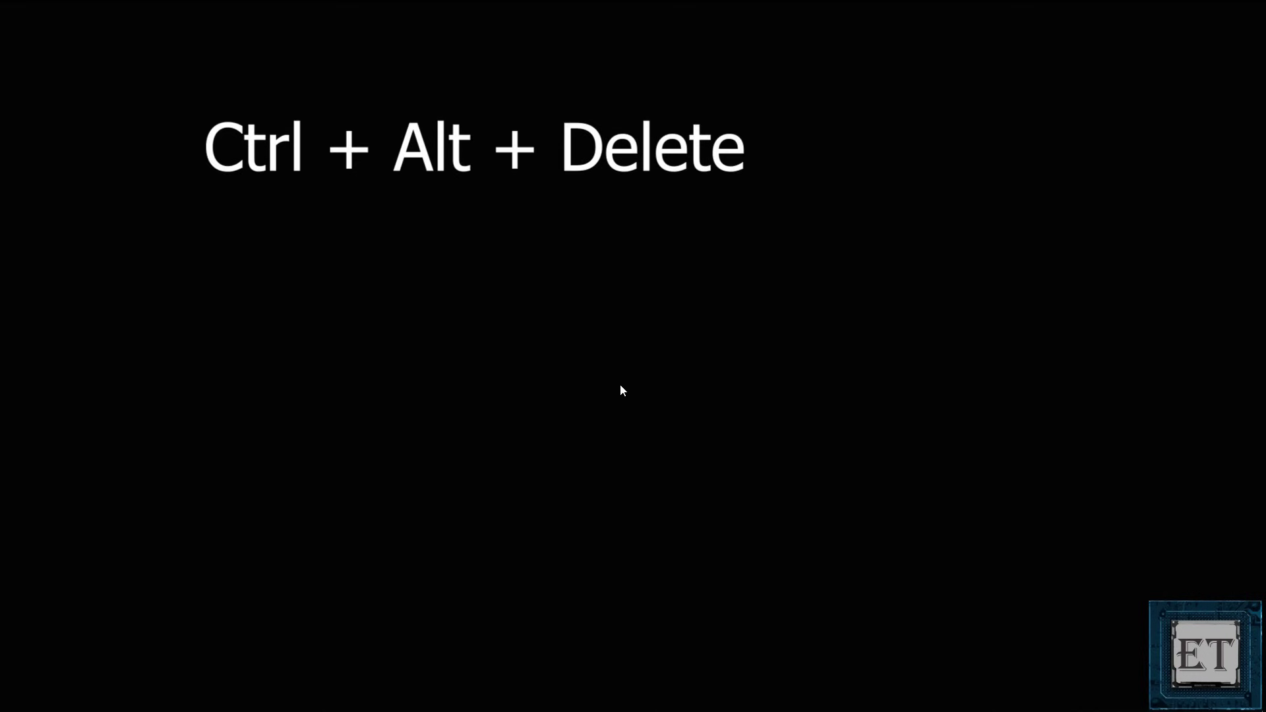
Open Task Manager from the Ctrl+Alt+Delete security screen
{"action": "key", "text": "ctrl+alt+Delete"}
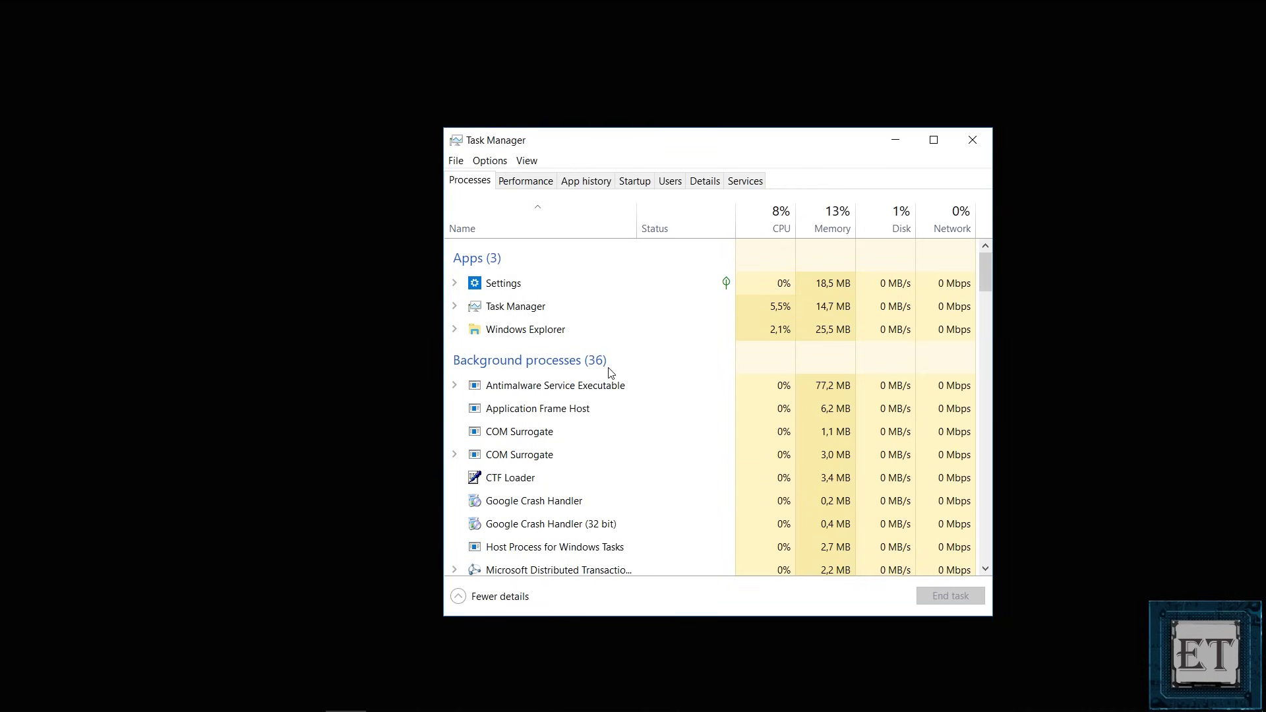
{"action": "left_click", "coordinate": [455, 162]}
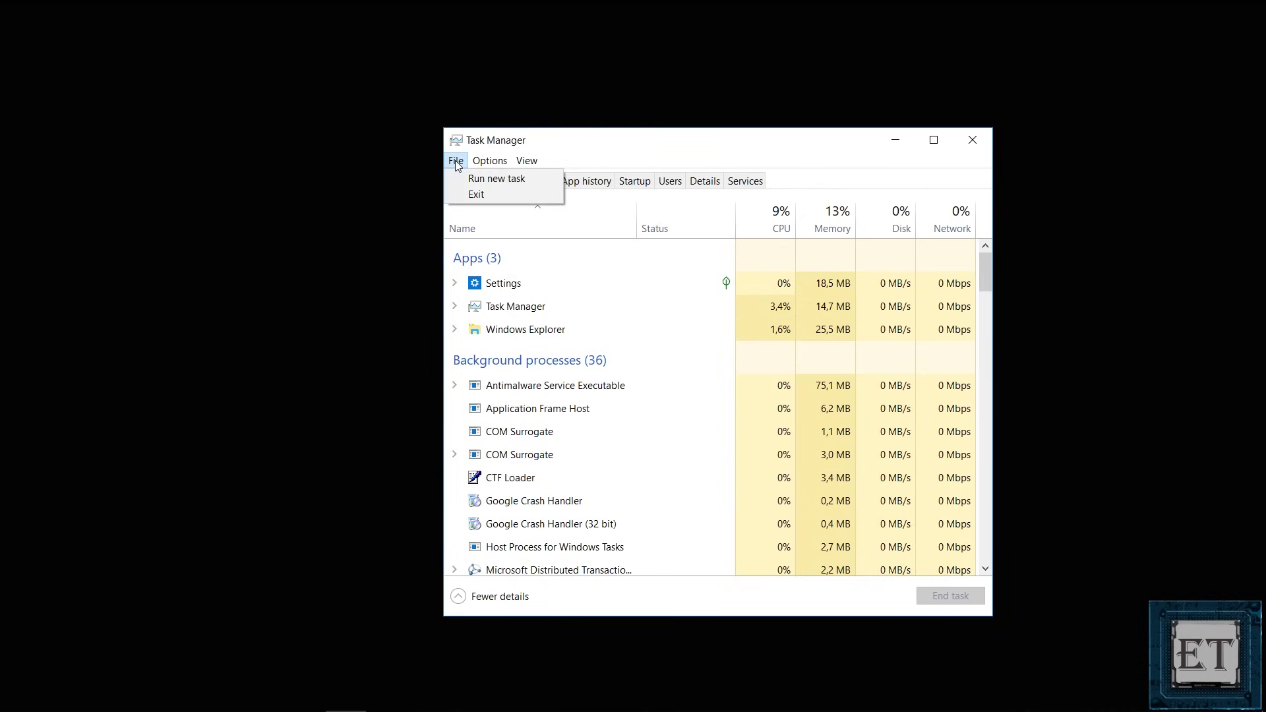
Run 'regedit' as a new task with administrative privileges, replacing the prefilled msconfig entry
{"action": "left_click", "coordinate": [499, 183]}
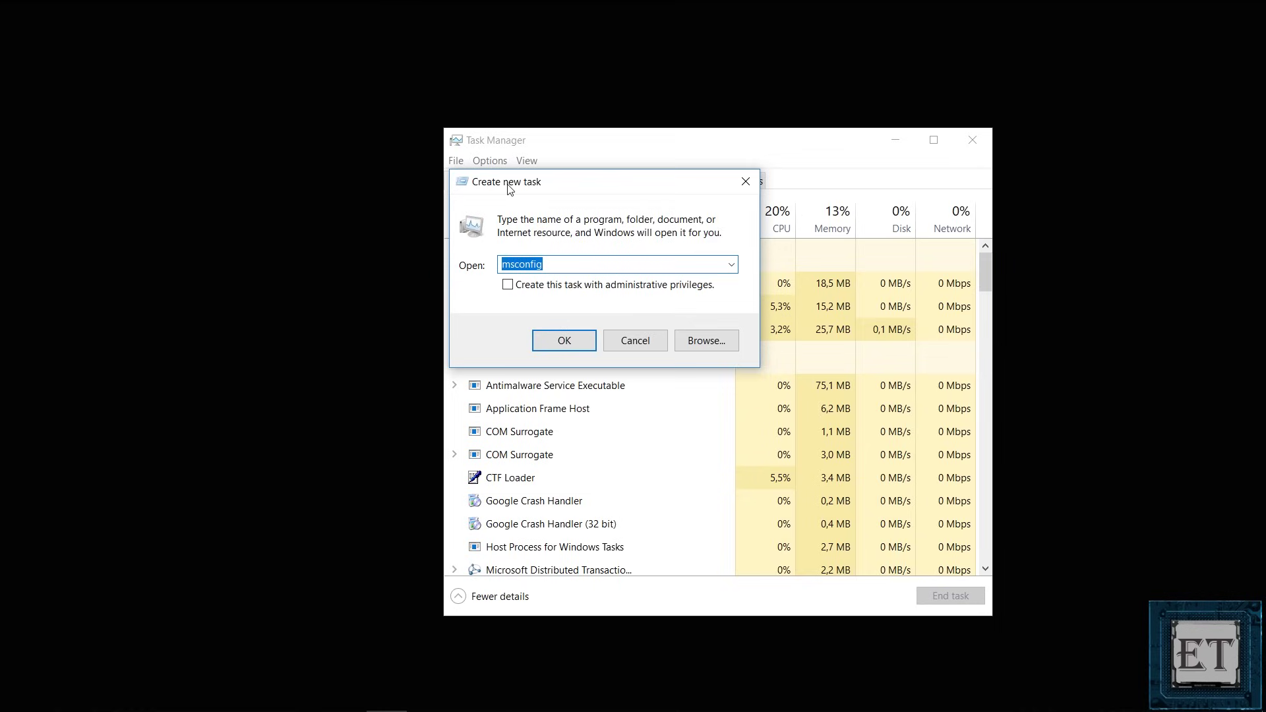
{"action": "left_click", "coordinate": [554, 264]}
{"action": "key", "text": "BackSpace"}
{"action": "key", "text": "BackSpace"}
{"action": "key", "text": "BackSpace"}
{"action": "key", "text": "BackSpace"}
{"action": "key", "text": "BackSpace"}
{"action": "key", "text": "BackSpace"}
{"action": "key", "text": "BackSpace"}
{"action": "key", "text": "BackSpace"}
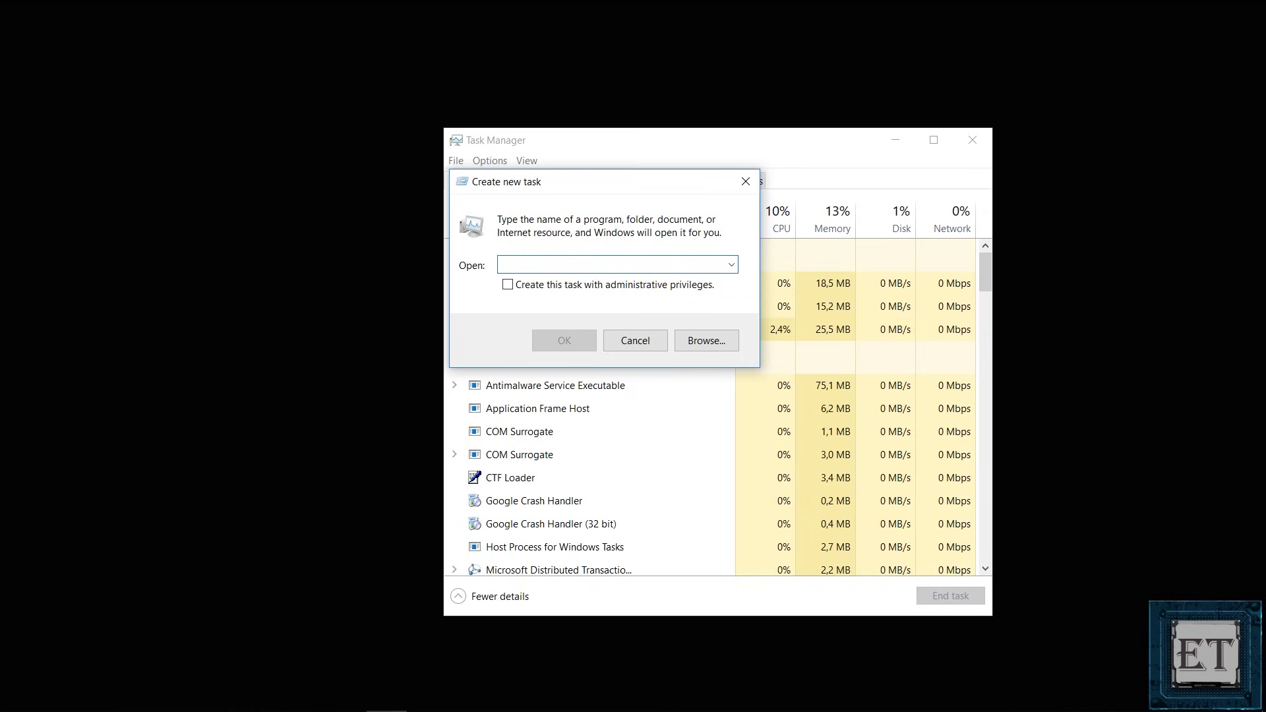
{"action": "type", "text": "reg"}
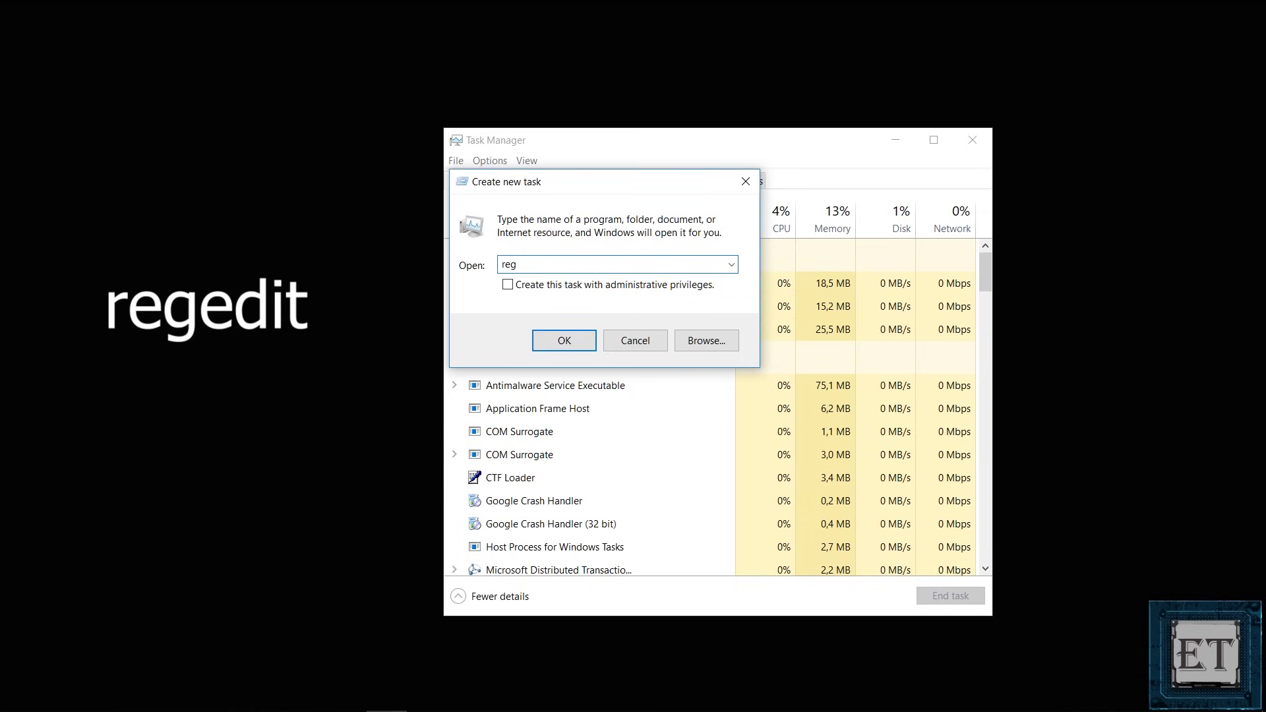
{"action": "type", "text": "edit"}
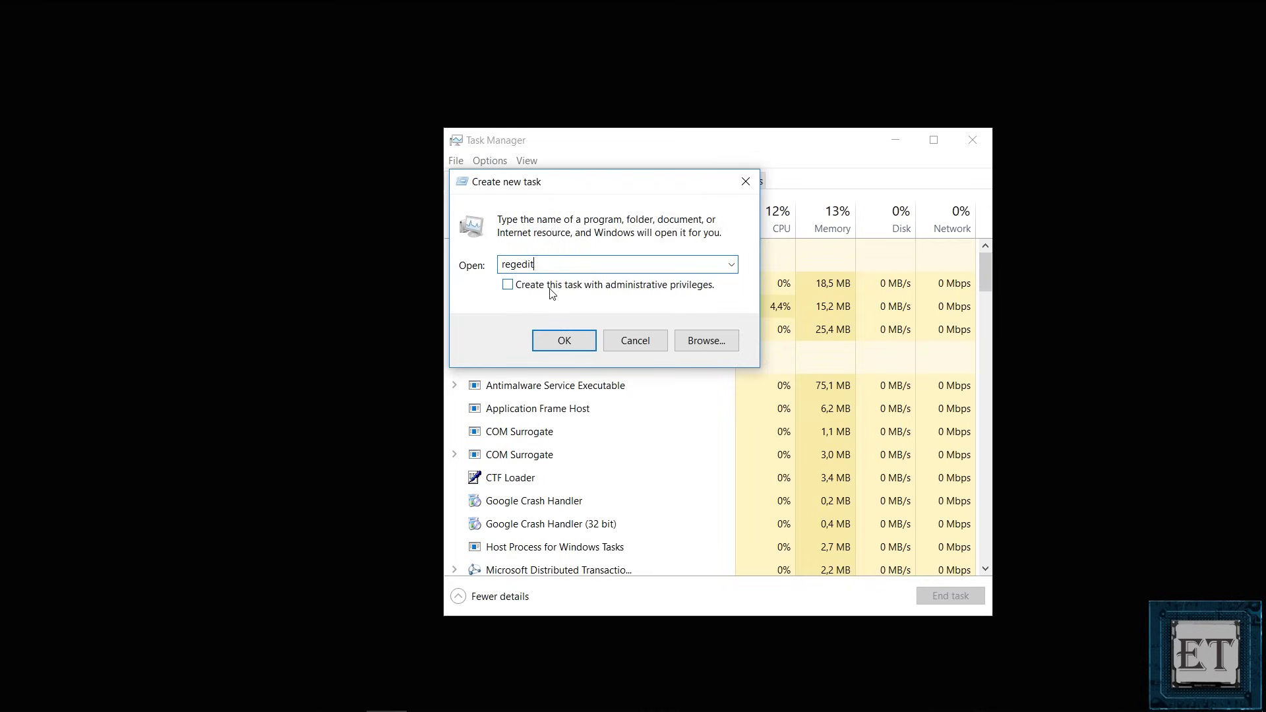
{"action": "left_click", "coordinate": [513, 286]}
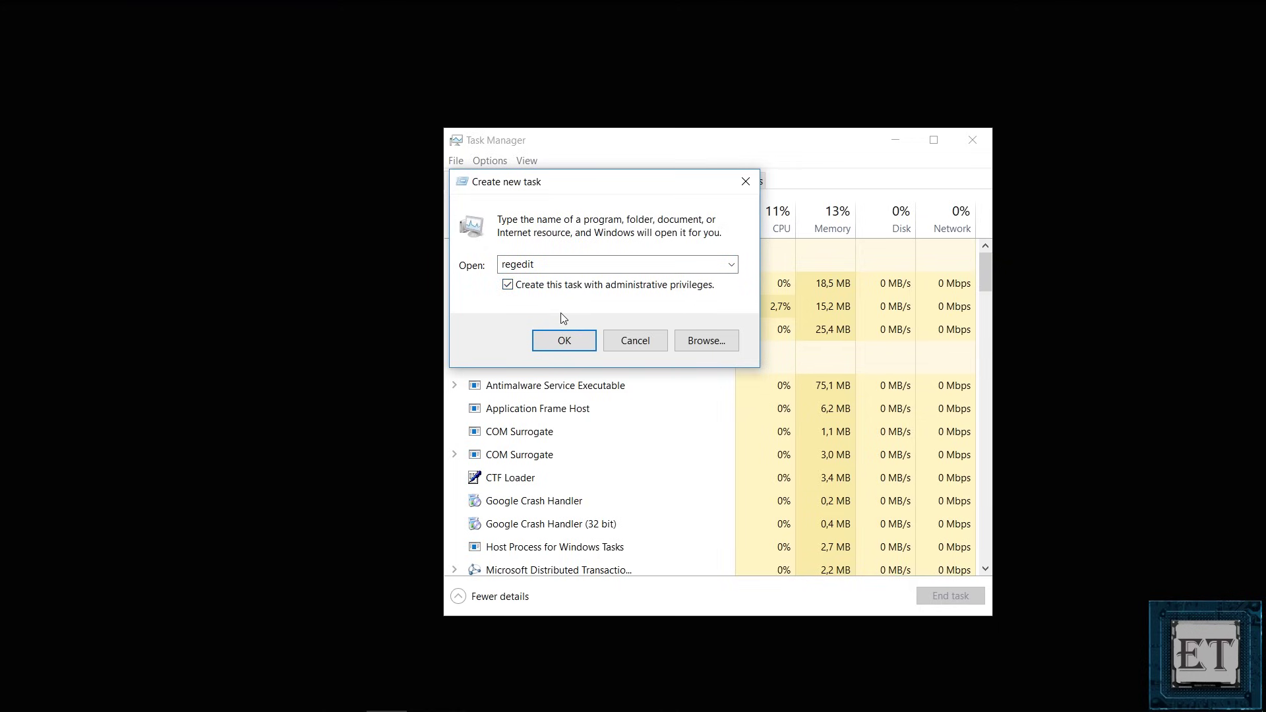
{"action": "left_click", "coordinate": [567, 339]}
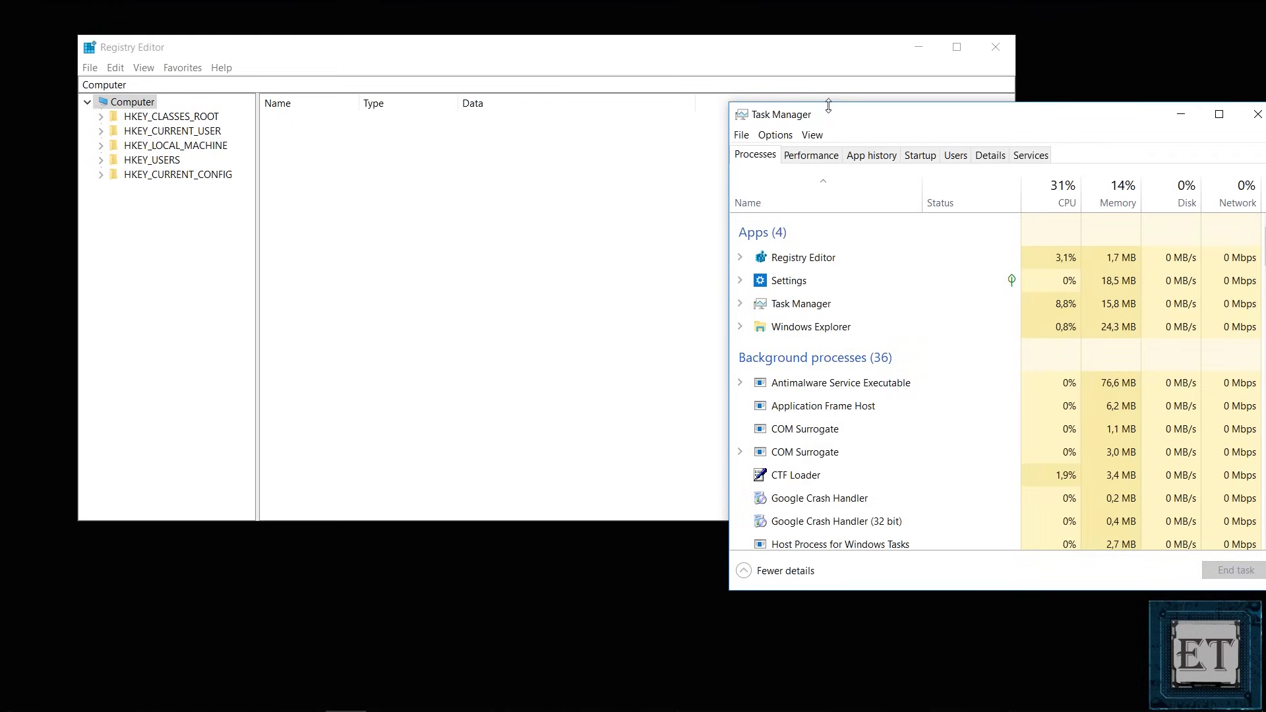
Move Task Manager aside and expand HKEY_LOCAL_MACHINE, SOFTWARE and Microsoft in the key tree
{"action": "left_click_drag", "start_coordinate": [823, 109], "coordinate": [1046, 134]}
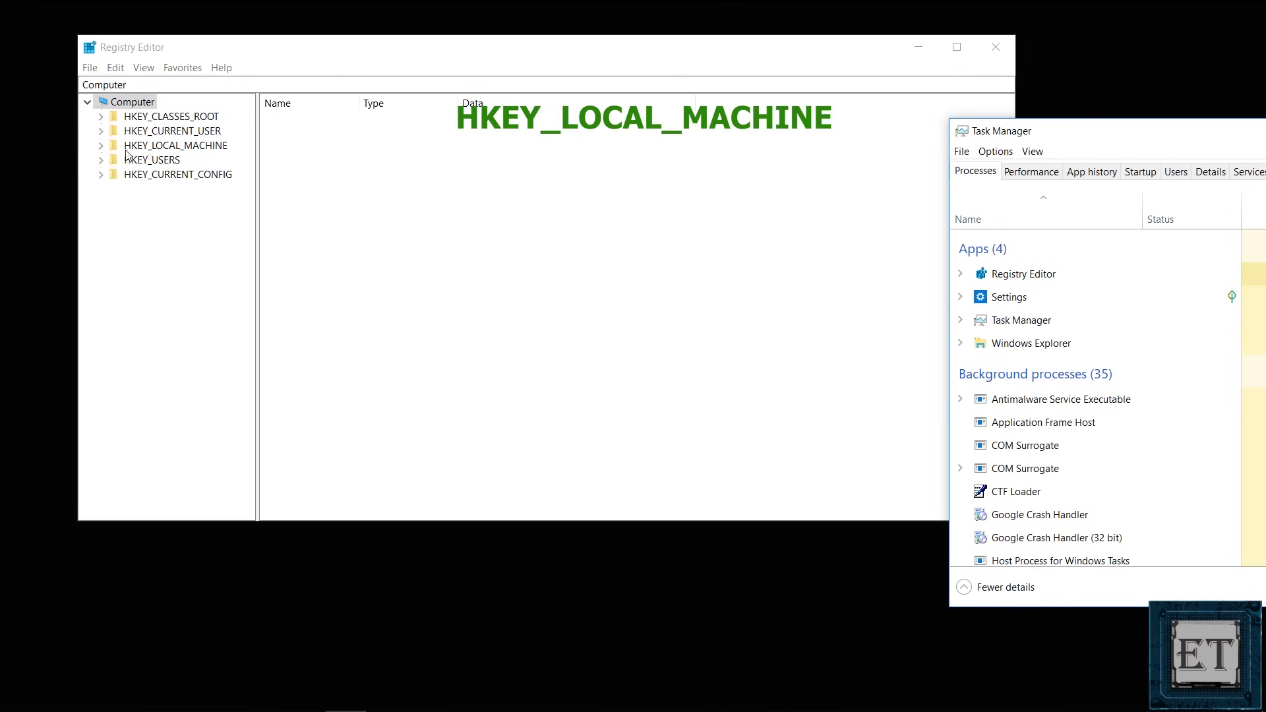
{"action": "double_click", "coordinate": [154, 146]}
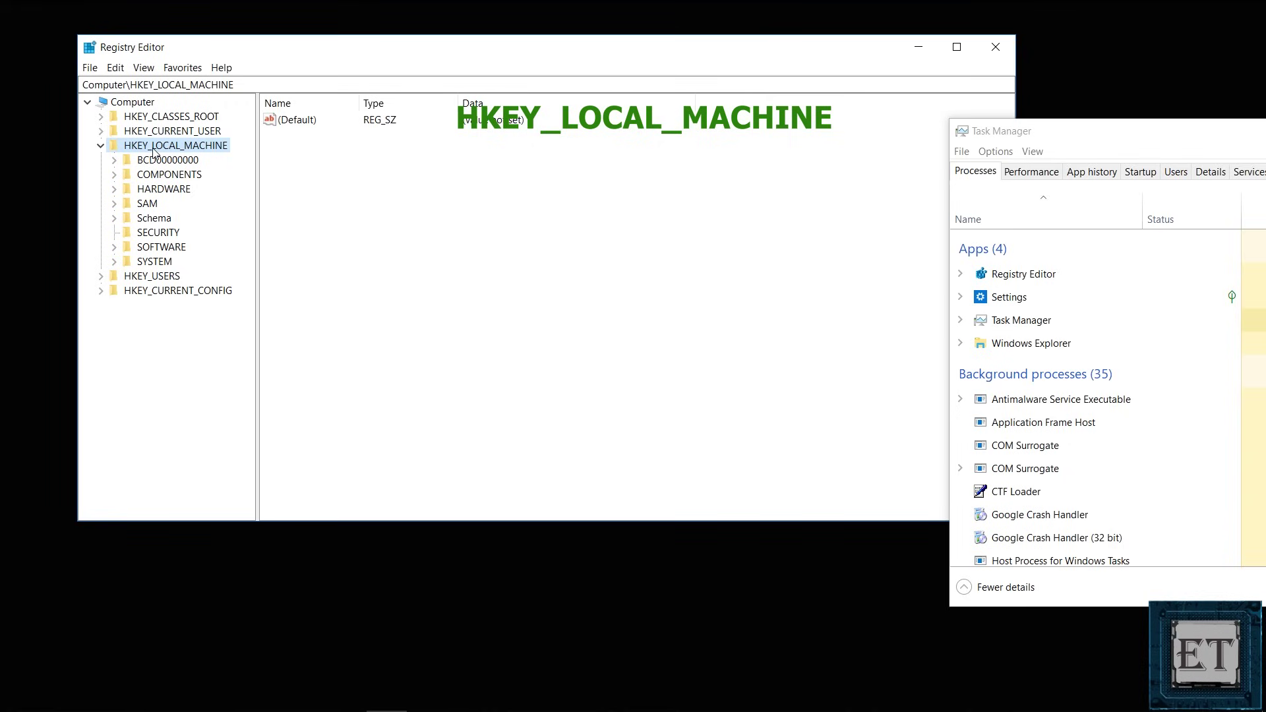
{"action": "left_click", "coordinate": [100, 146]}
{"action": "left_click", "coordinate": [101, 146]}
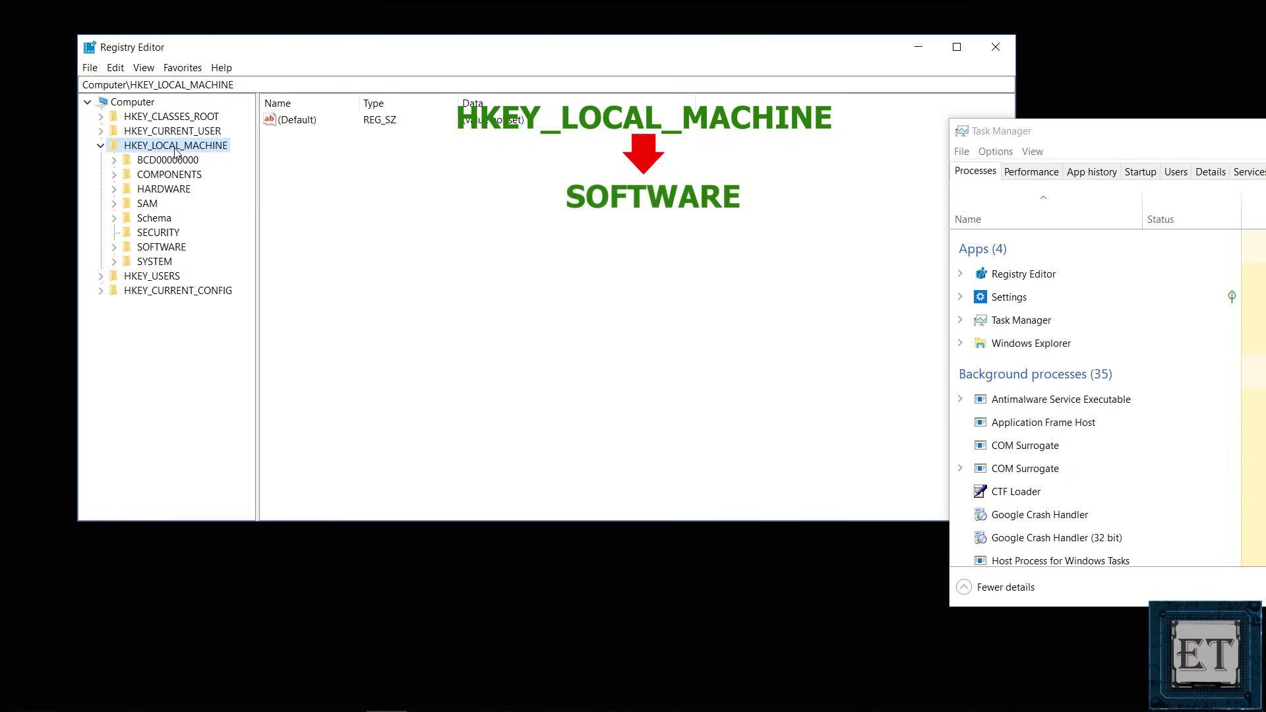
{"action": "double_click", "coordinate": [158, 250]}
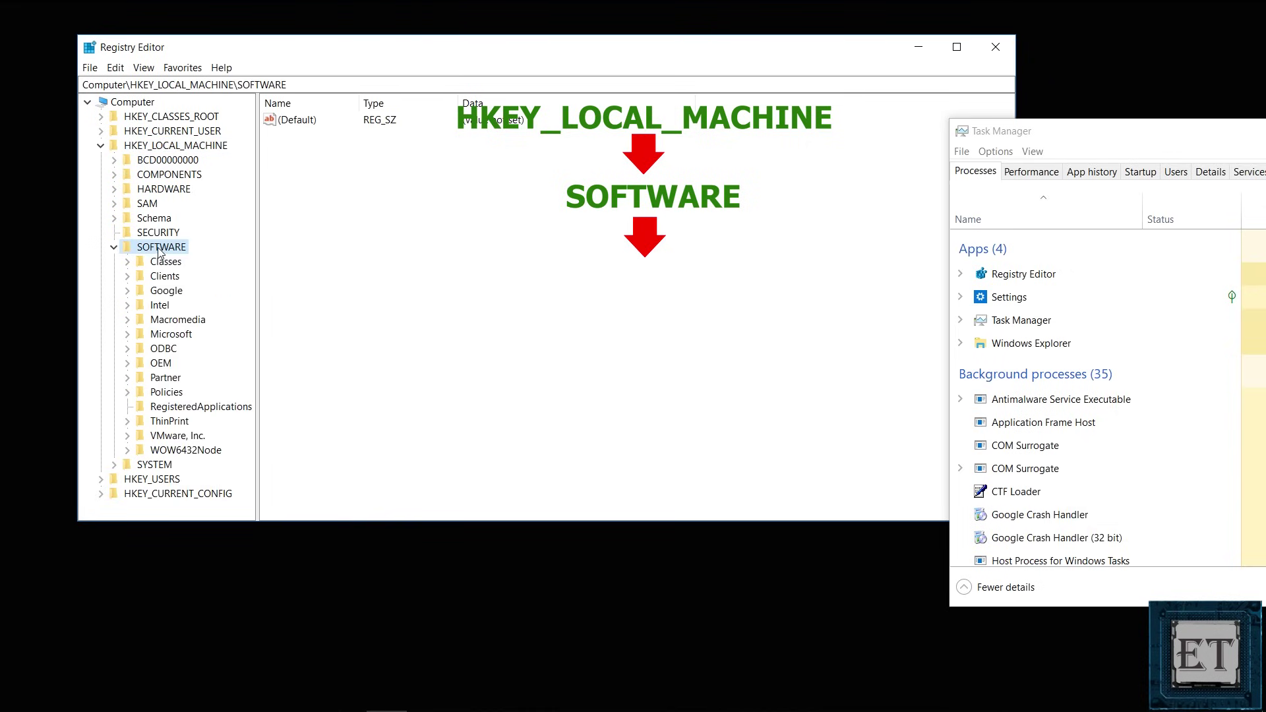
{"action": "double_click", "coordinate": [170, 335]}
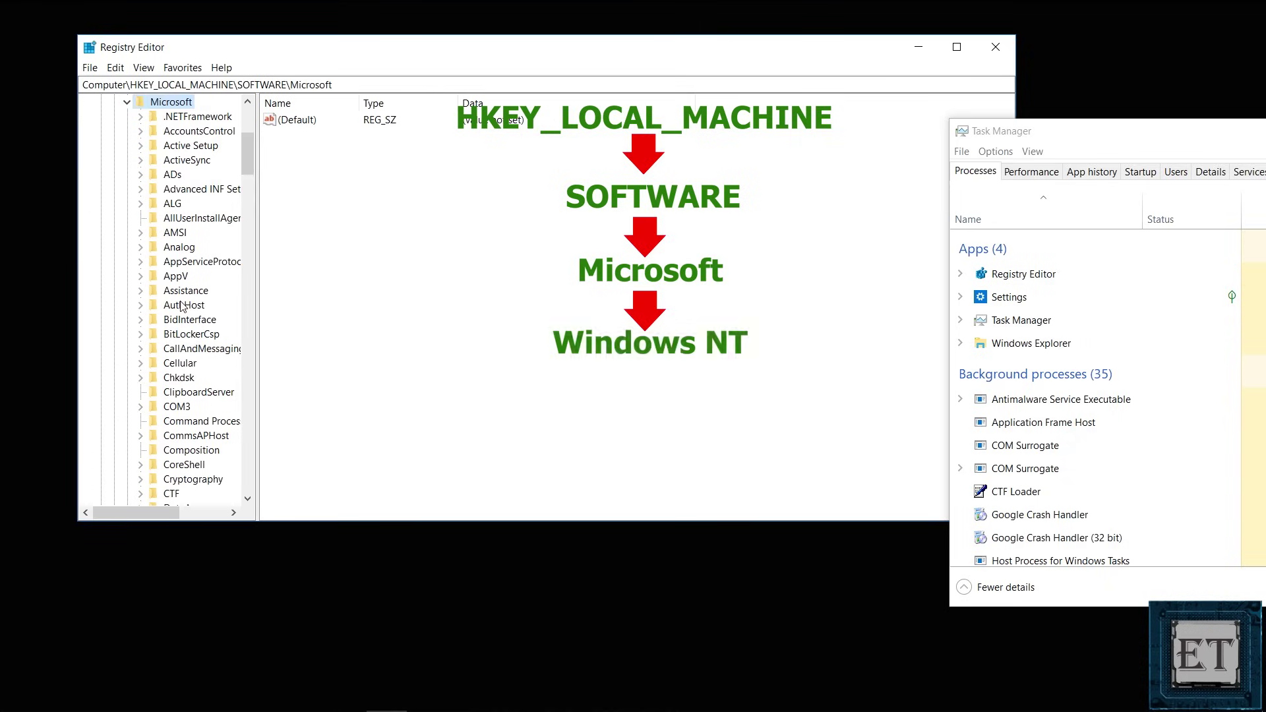
Widen the key tree, then locate and expand the Windows NT key under Microsoft
{"action": "scroll", "coordinate": [182, 306], "scroll_direction": "down", "scroll_amount": 6}
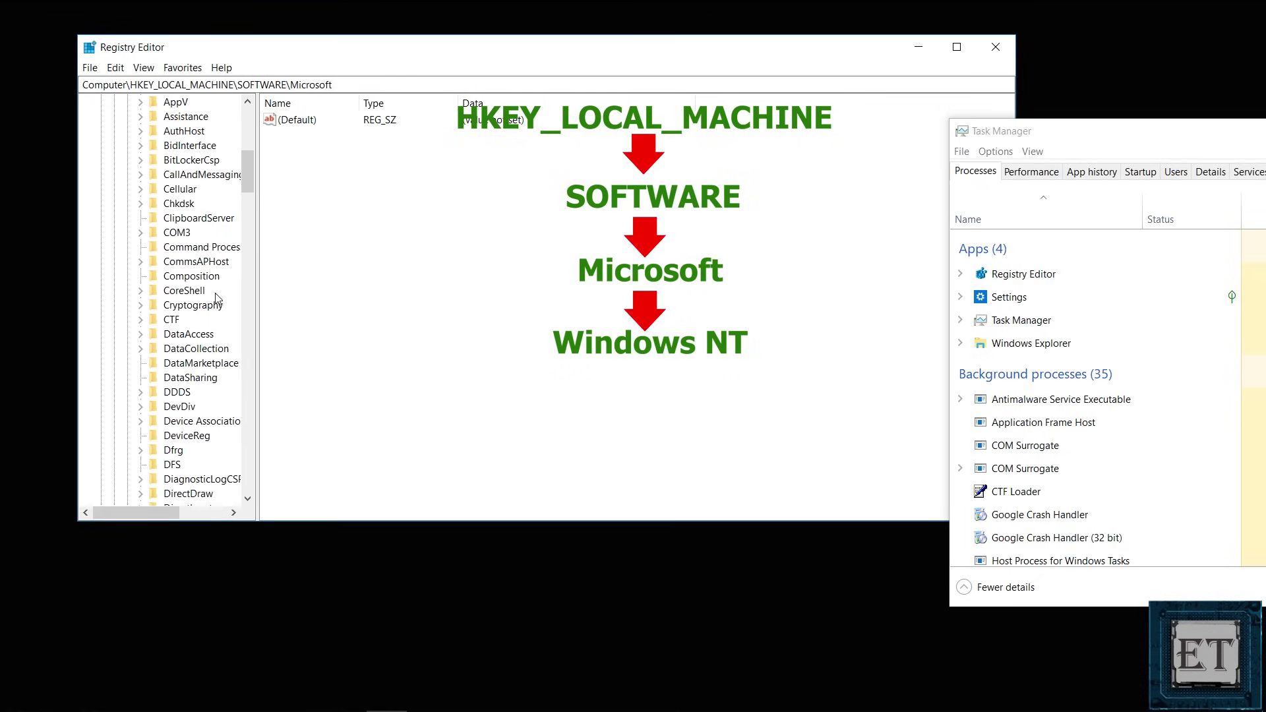
{"action": "left_click_drag", "start_coordinate": [247, 291], "coordinate": [292, 290]}
{"action": "scroll", "coordinate": [228, 301], "scroll_direction": "down", "scroll_amount": 6}
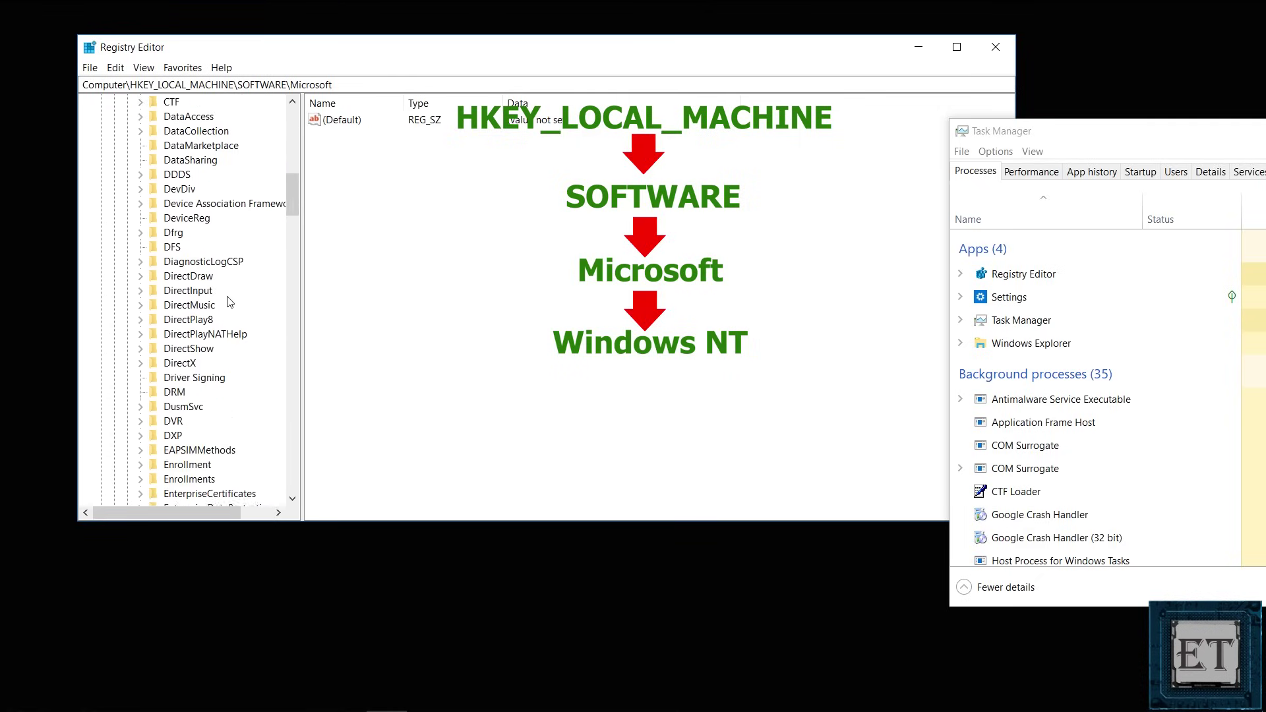
{"action": "scroll", "coordinate": [229, 300], "scroll_direction": "down", "scroll_amount": 20}
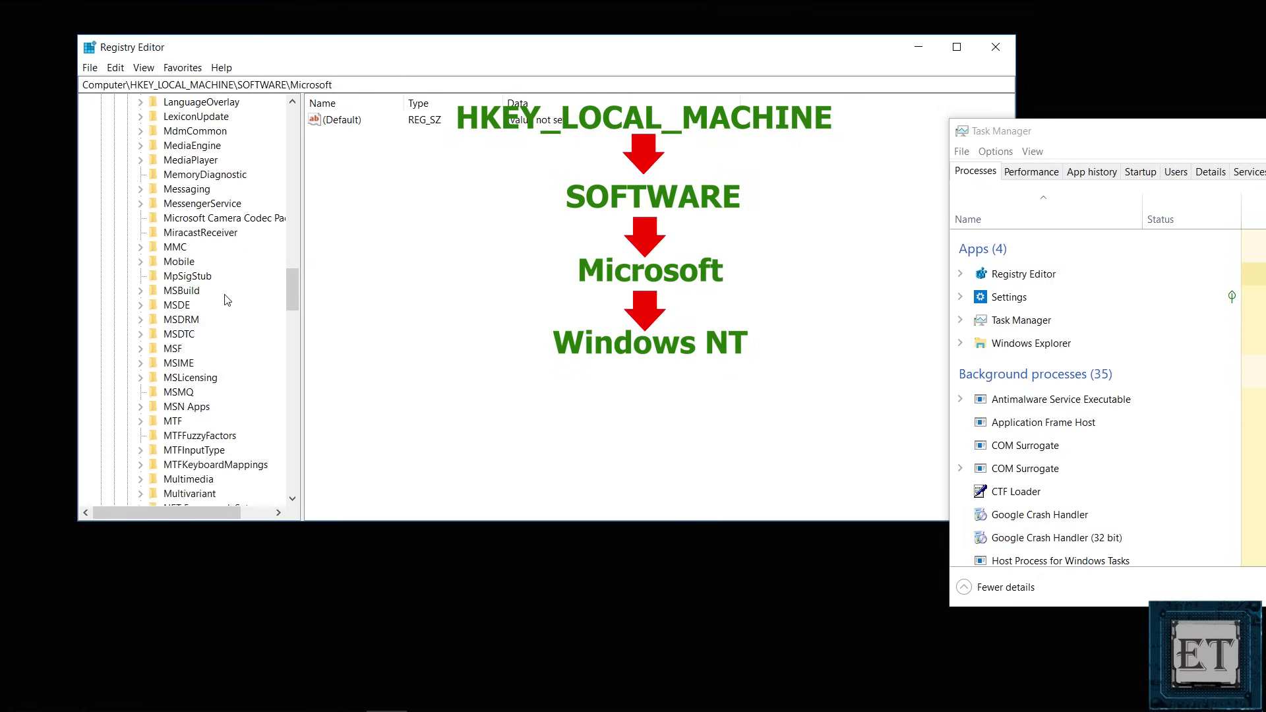
{"action": "scroll", "coordinate": [224, 303], "scroll_direction": "down", "scroll_amount": 18}
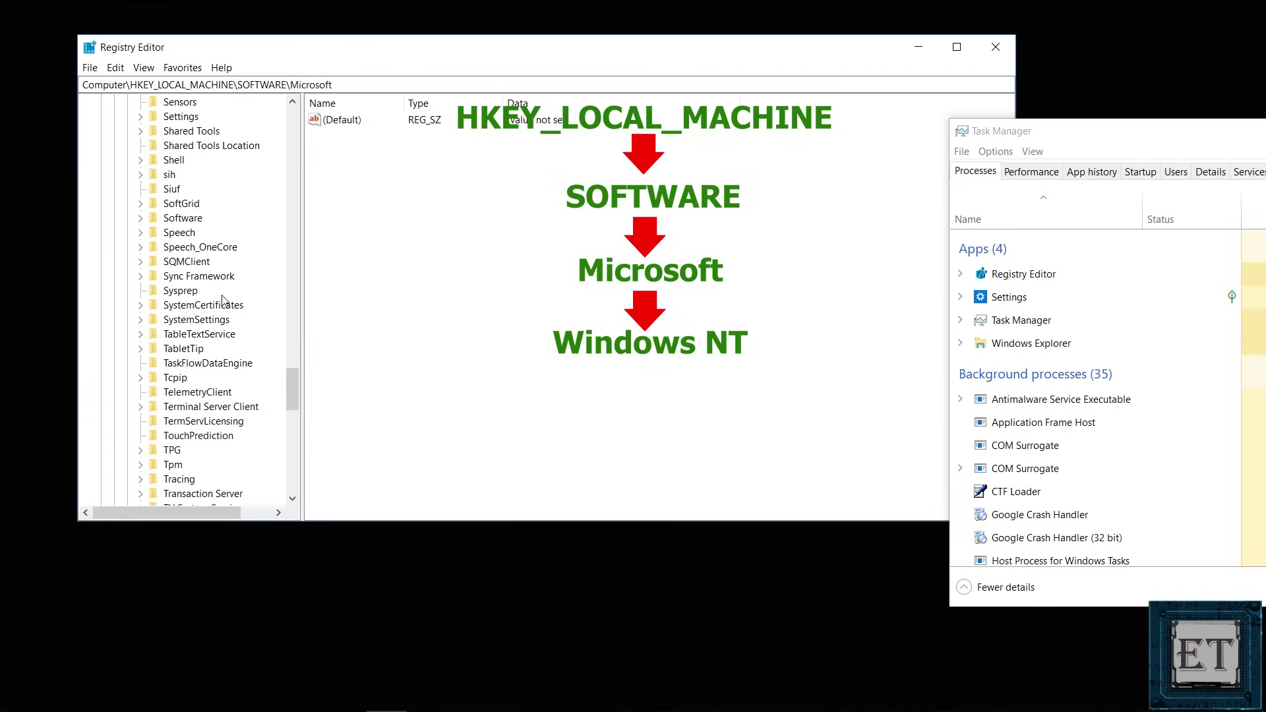
{"action": "scroll", "coordinate": [225, 303], "scroll_direction": "down", "scroll_amount": 5}
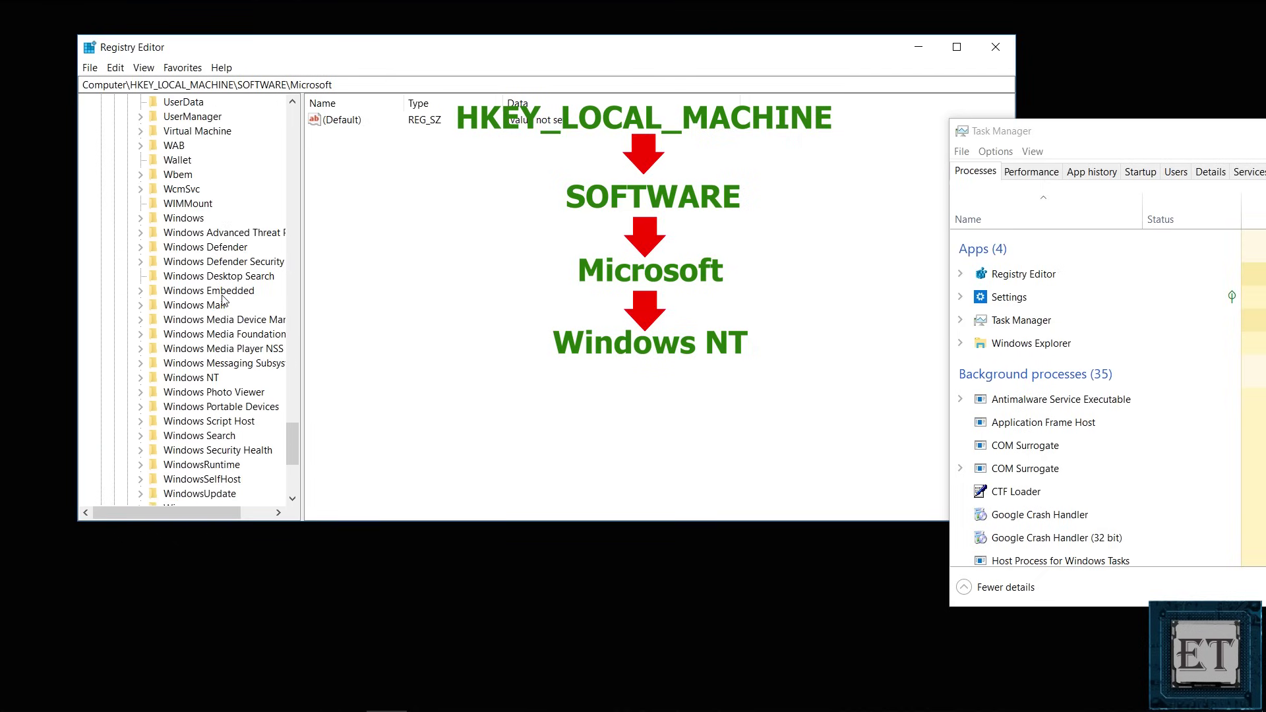
{"action": "left_click", "coordinate": [199, 382]}
{"action": "double_click", "coordinate": [199, 383]}
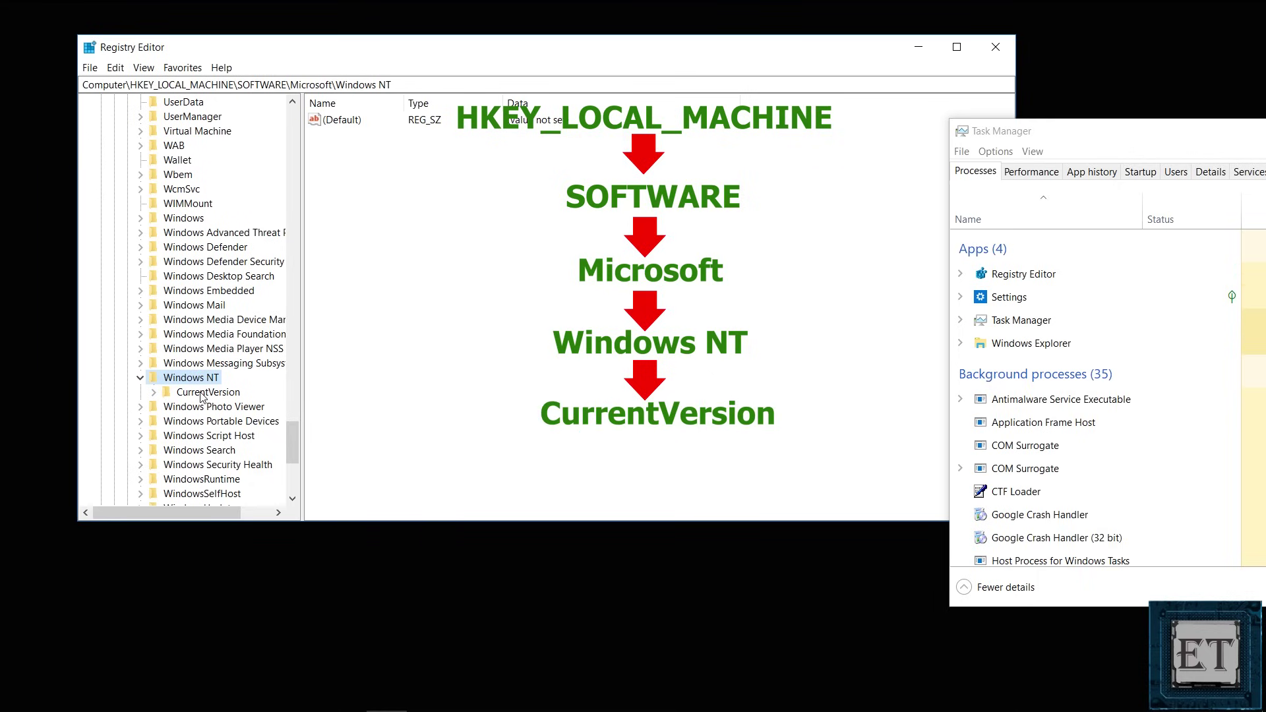
Expand CurrentVersion, open its Winlogon key, and scroll the values to find Shell (explorer.exe)
{"action": "double_click", "coordinate": [202, 393]}
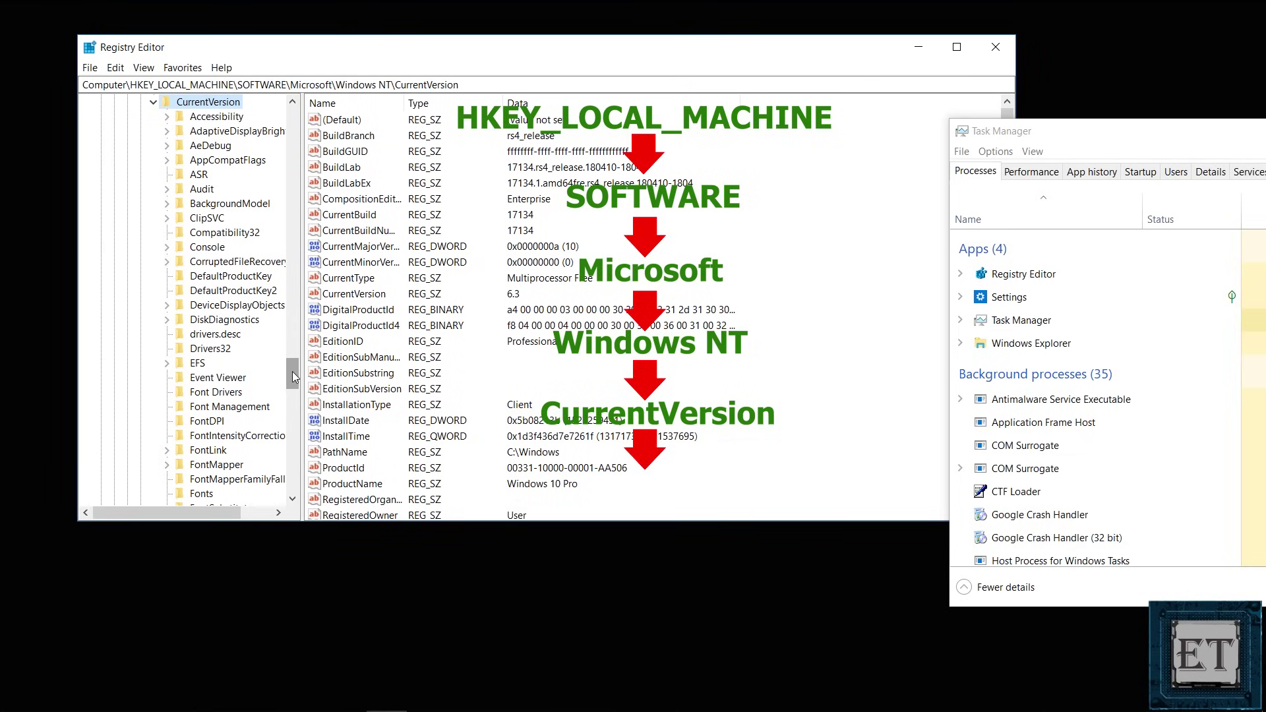
{"action": "left_click_drag", "start_coordinate": [293, 369], "coordinate": [284, 443]}
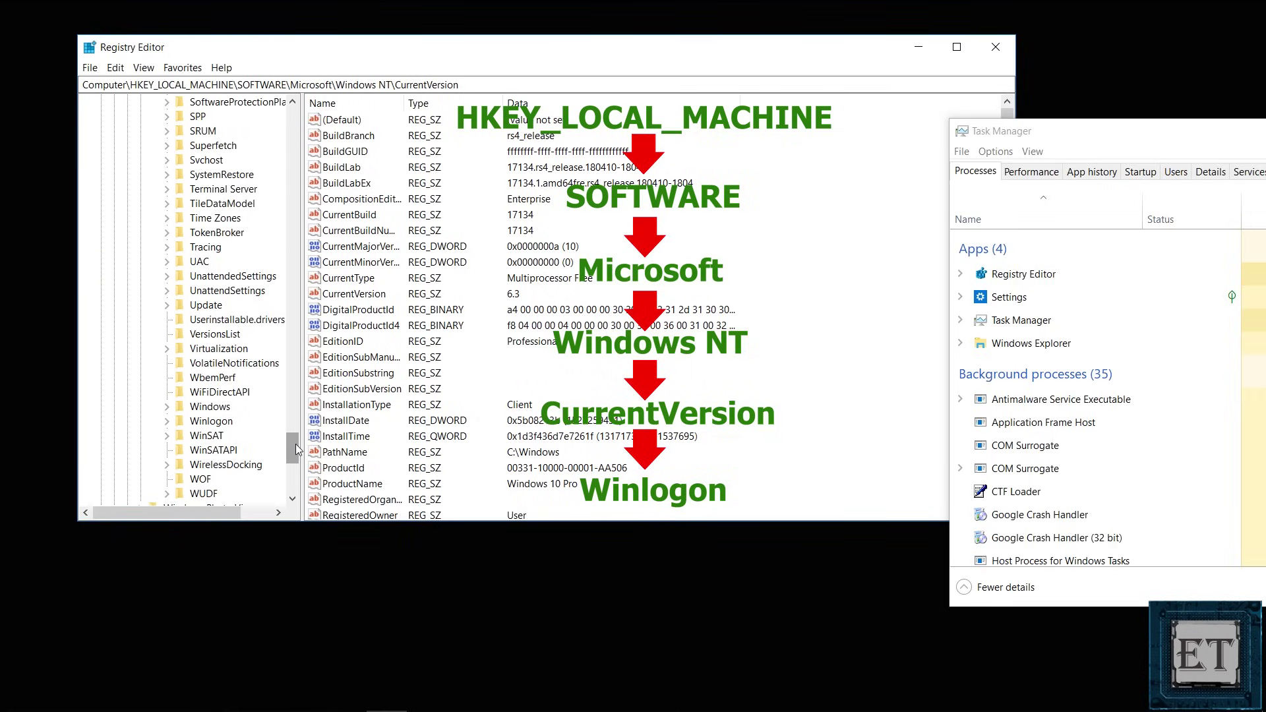
{"action": "double_click", "coordinate": [206, 422]}
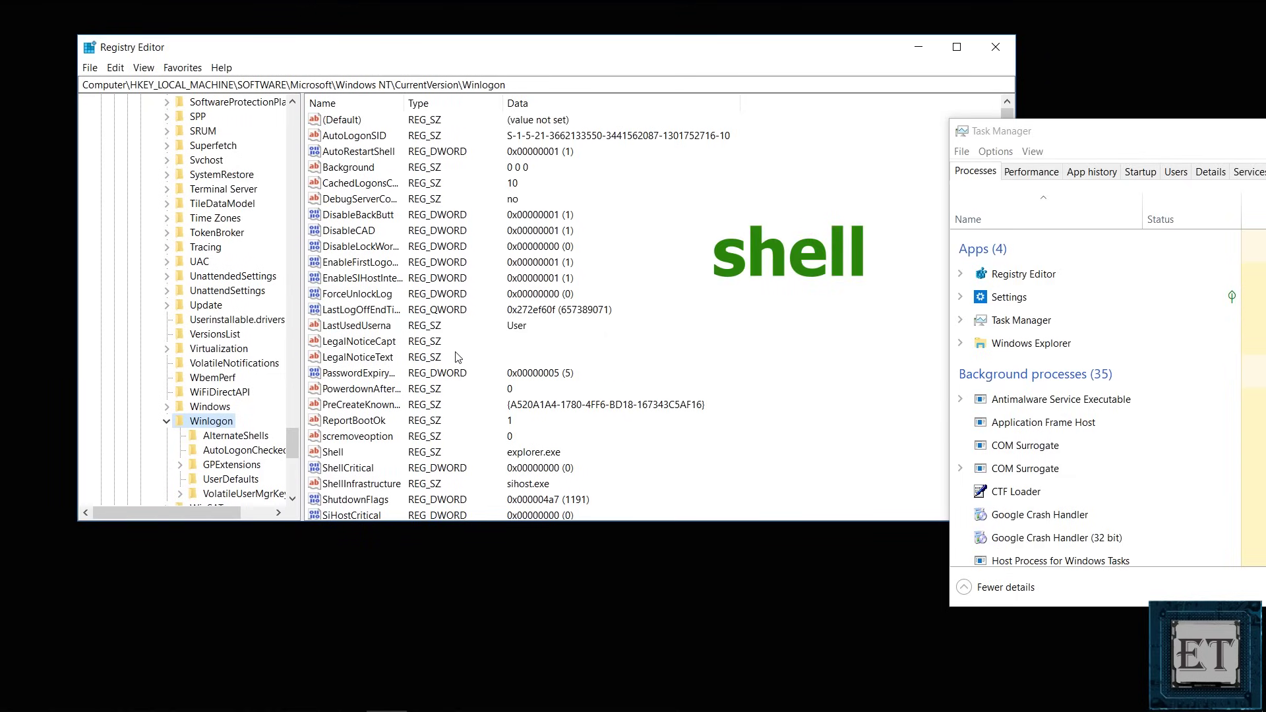
{"action": "scroll", "coordinate": [459, 356], "scroll_direction": "down", "scroll_amount": 3}
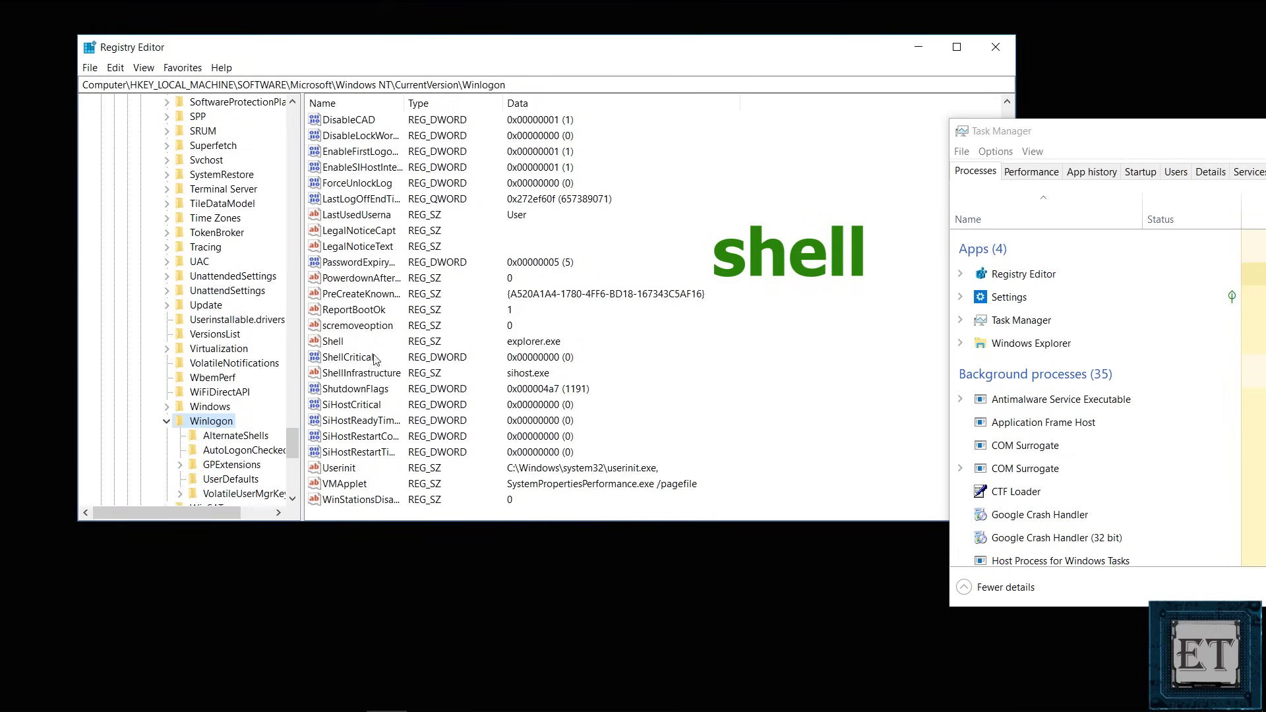
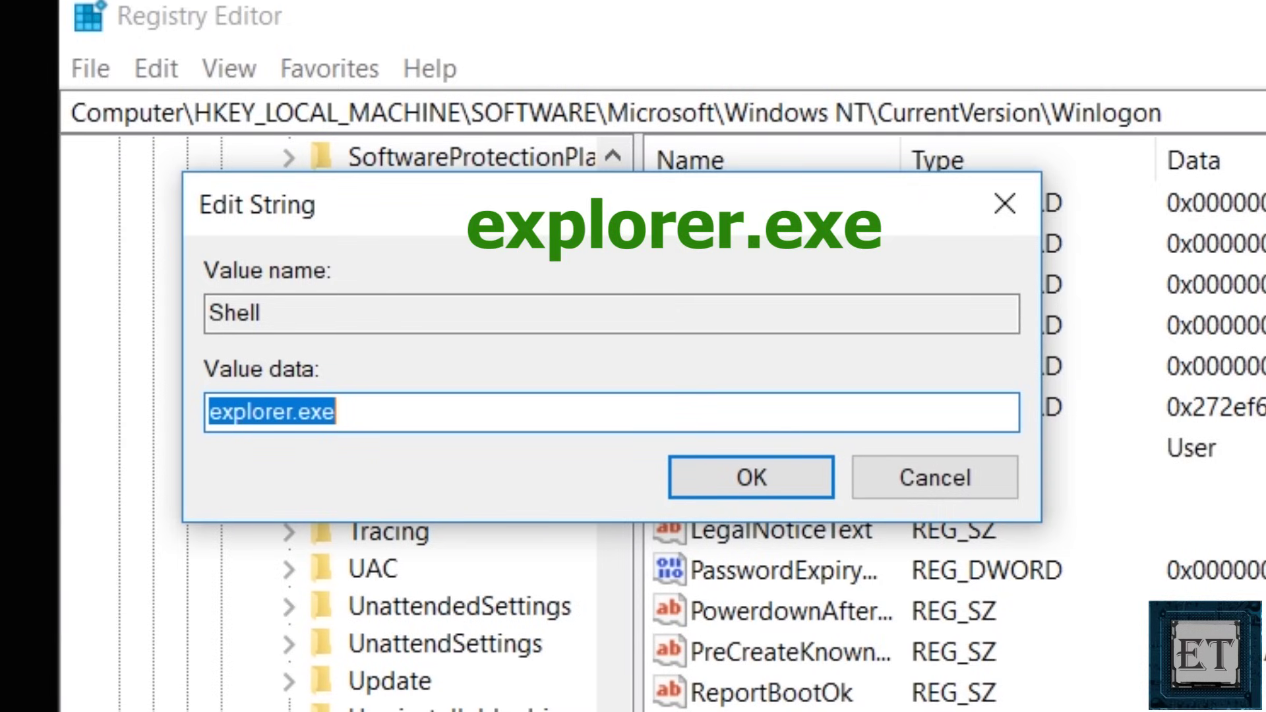
Change the Winlogon Shell value to explorer.exe, close Registry Editor, and centre Task Manager
{"action": "key", "text": "BackSpace"}
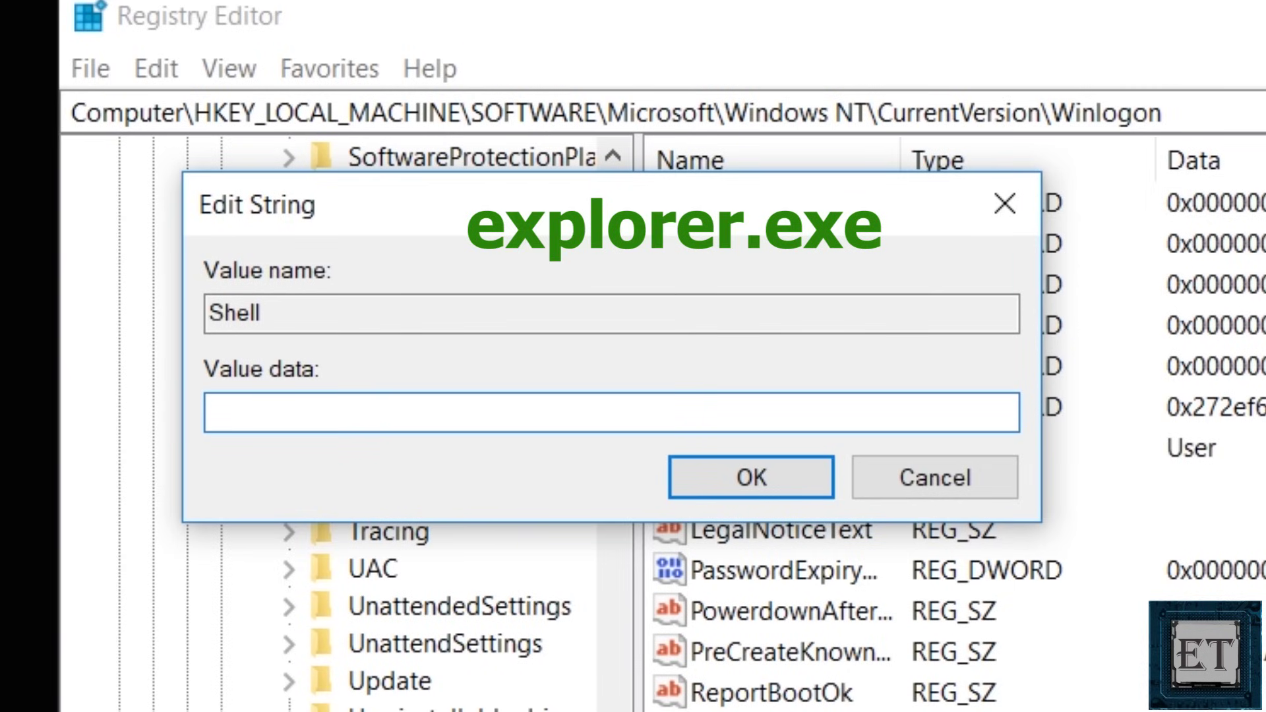
{"action": "type", "text": "explorer.e"}
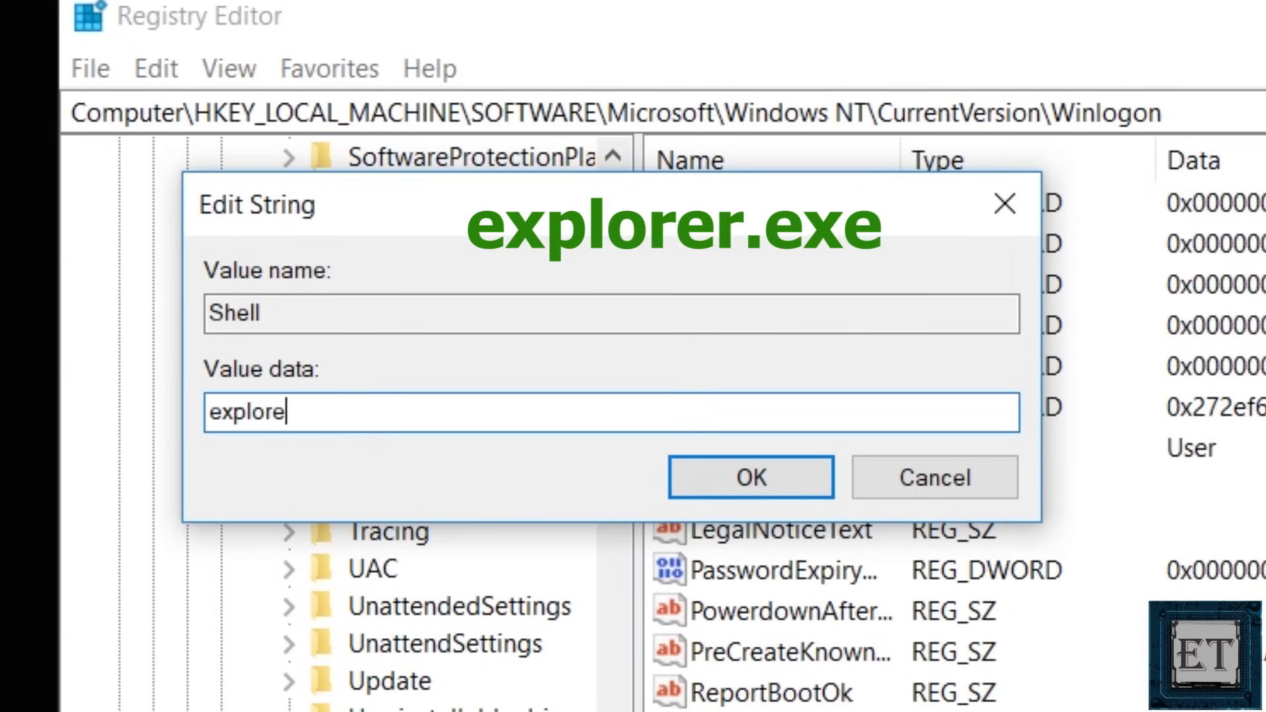
{"action": "type", "text": "xe"}
{"action": "left_click", "coordinate": [710, 472]}
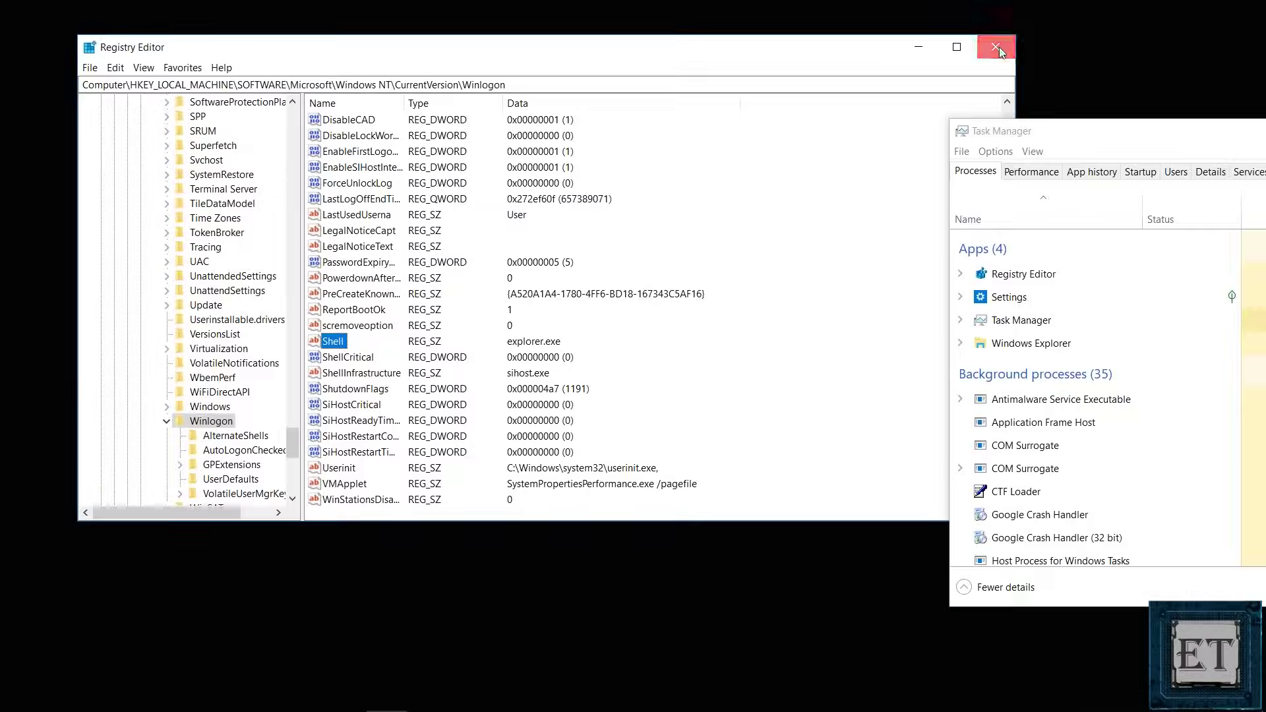
{"action": "left_click", "coordinate": [996, 47]}
{"action": "left_click_drag", "start_coordinate": [1079, 135], "coordinate": [578, 119]}
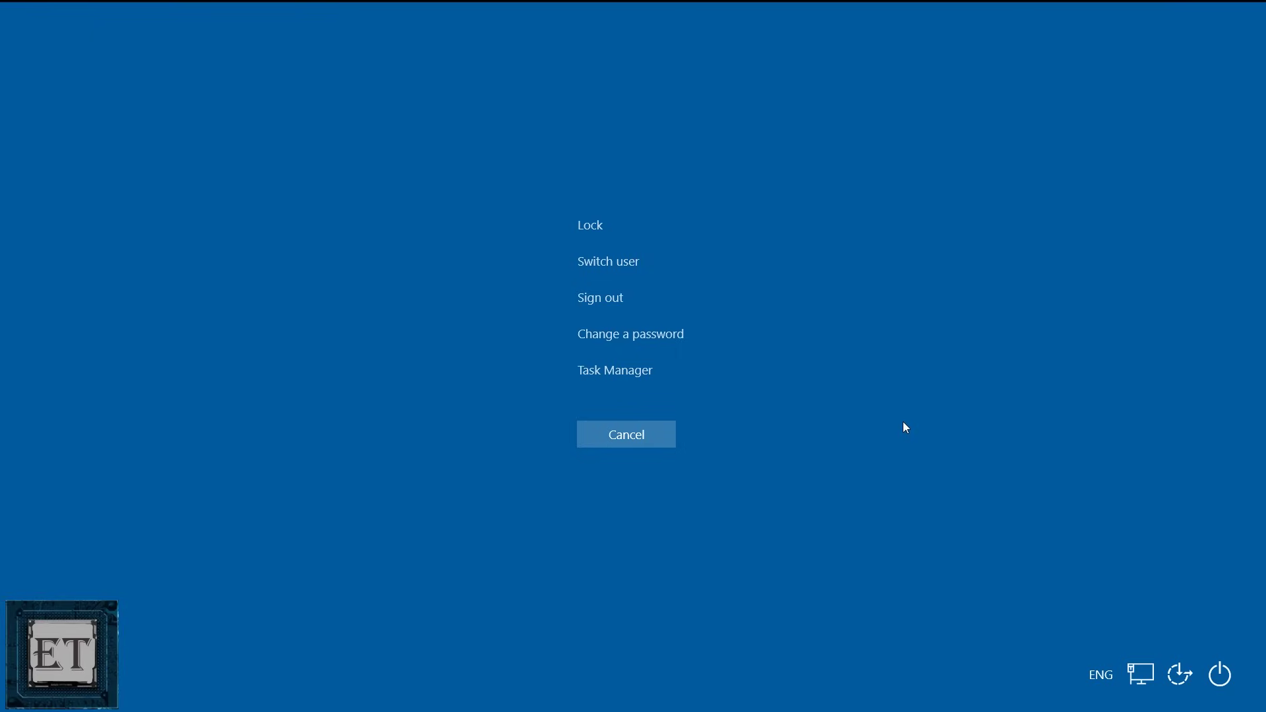
Restart the PC from the power menu on the security options screen
{"action": "left_click", "coordinate": [1220, 677]}
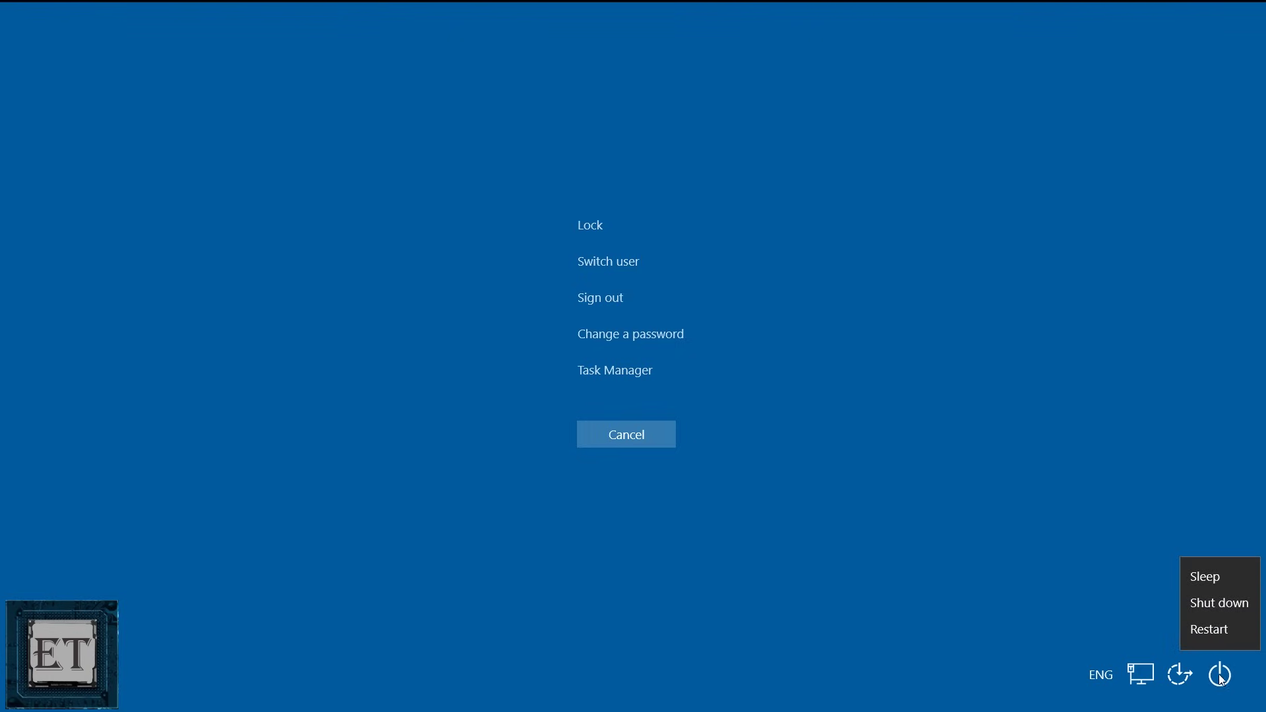
{"action": "left_click", "coordinate": [1215, 633]}
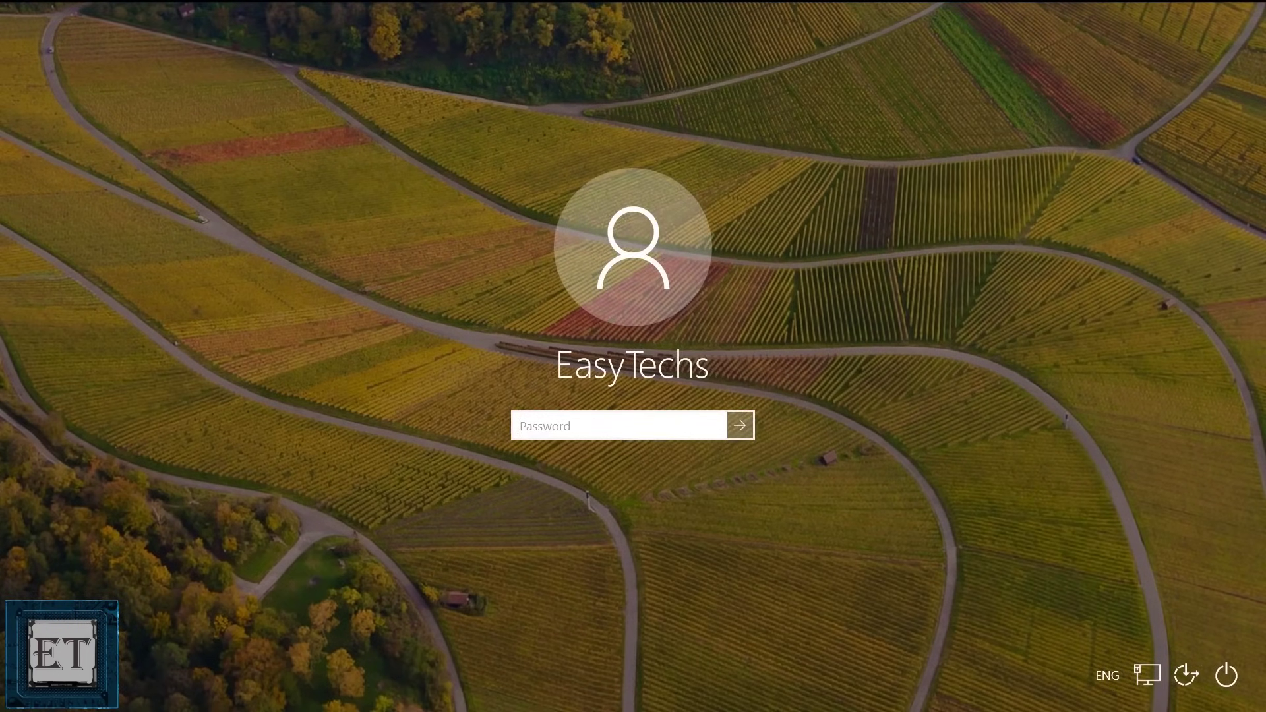
Sign in to the account with its password
{"action": "type", "text": "••••"}
{"action": "key", "text": "Return"}
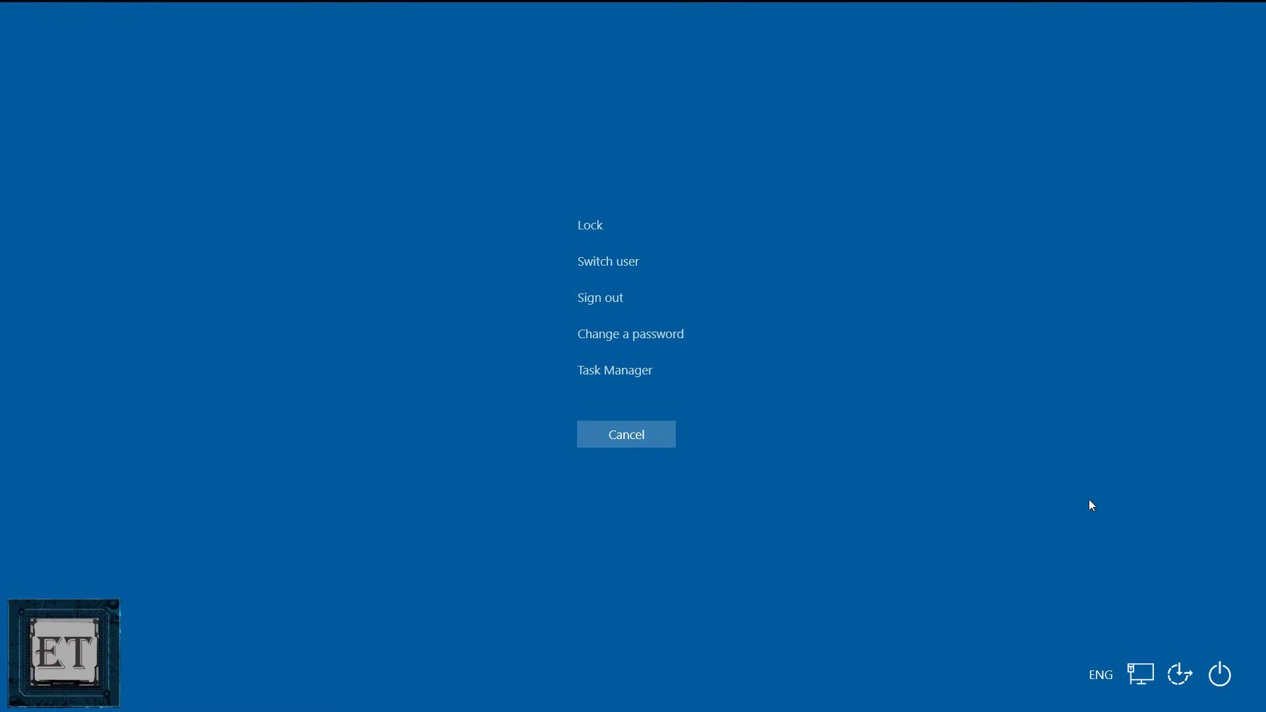
Restart the PC from the power menu into the recovery environment
{"action": "left_click", "coordinate": [1219, 678]}
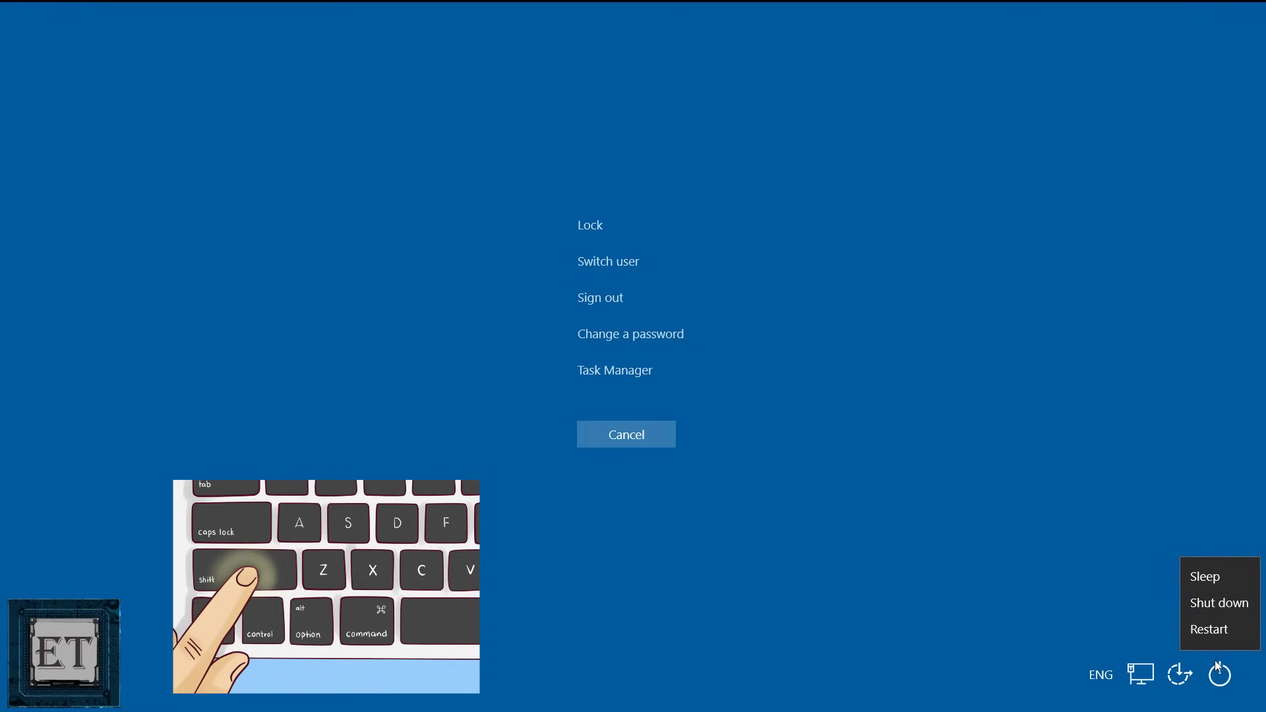
{"action": "left_click", "coordinate": [1210, 630]}
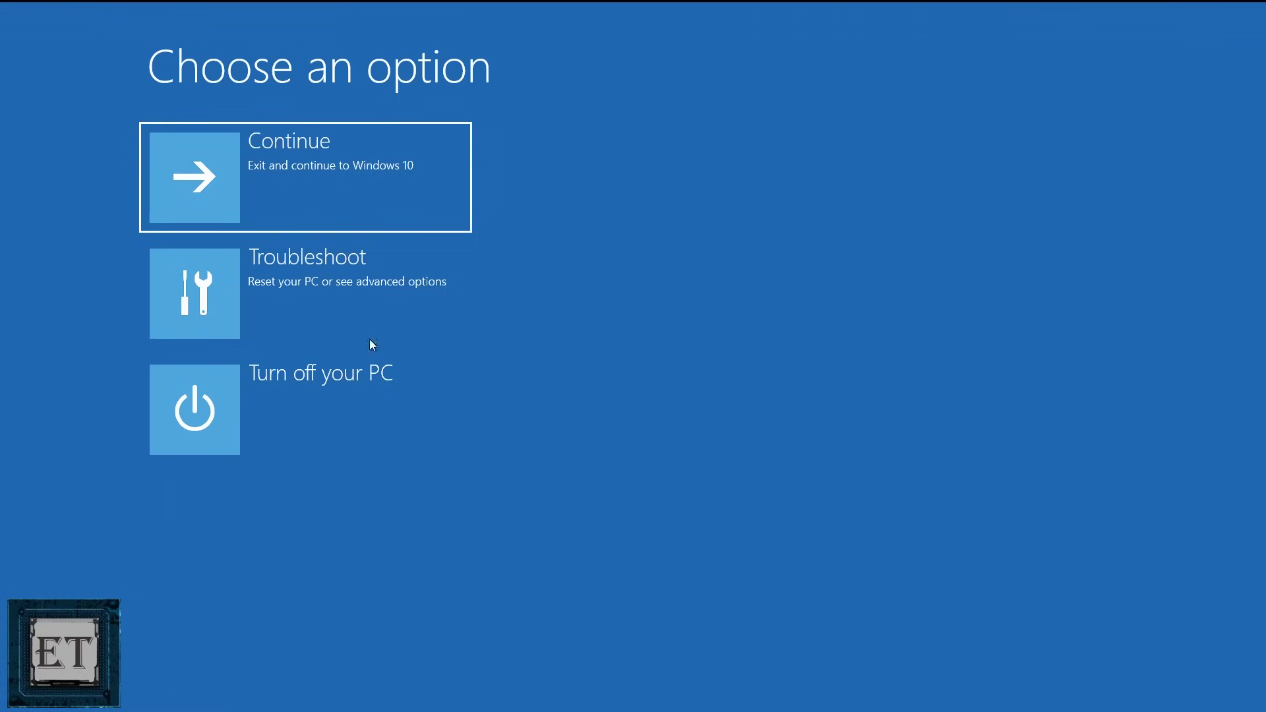
Go to Troubleshoot > Advanced options in the recovery menu
{"action": "left_click", "coordinate": [464, 323]}
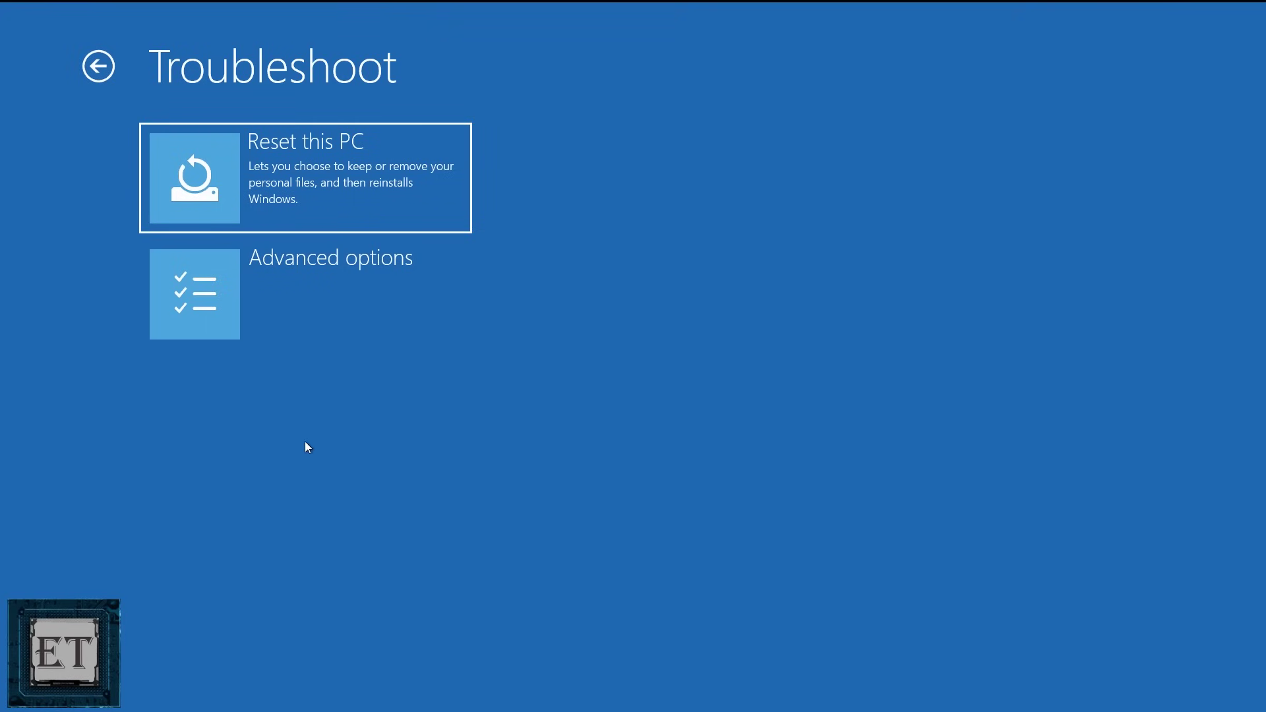
{"action": "left_click", "coordinate": [314, 316]}
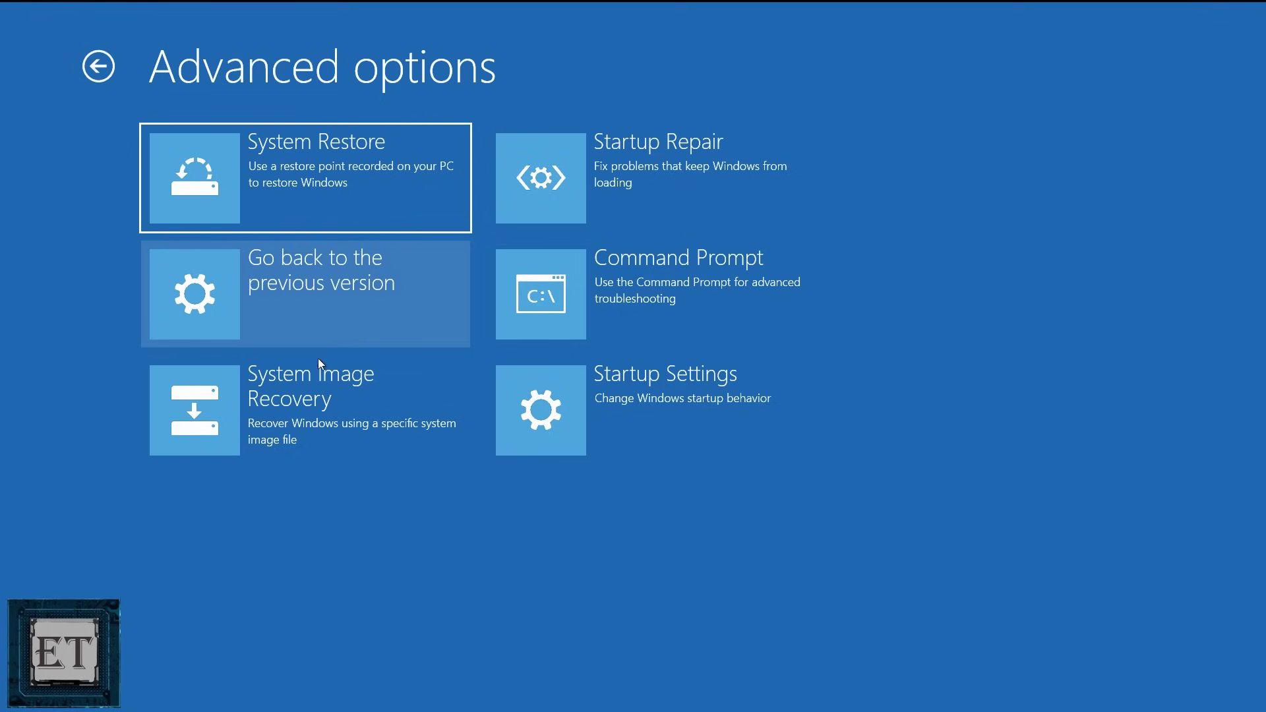
Open Startup Settings from the Advanced options page
{"action": "left_click", "coordinate": [682, 396]}
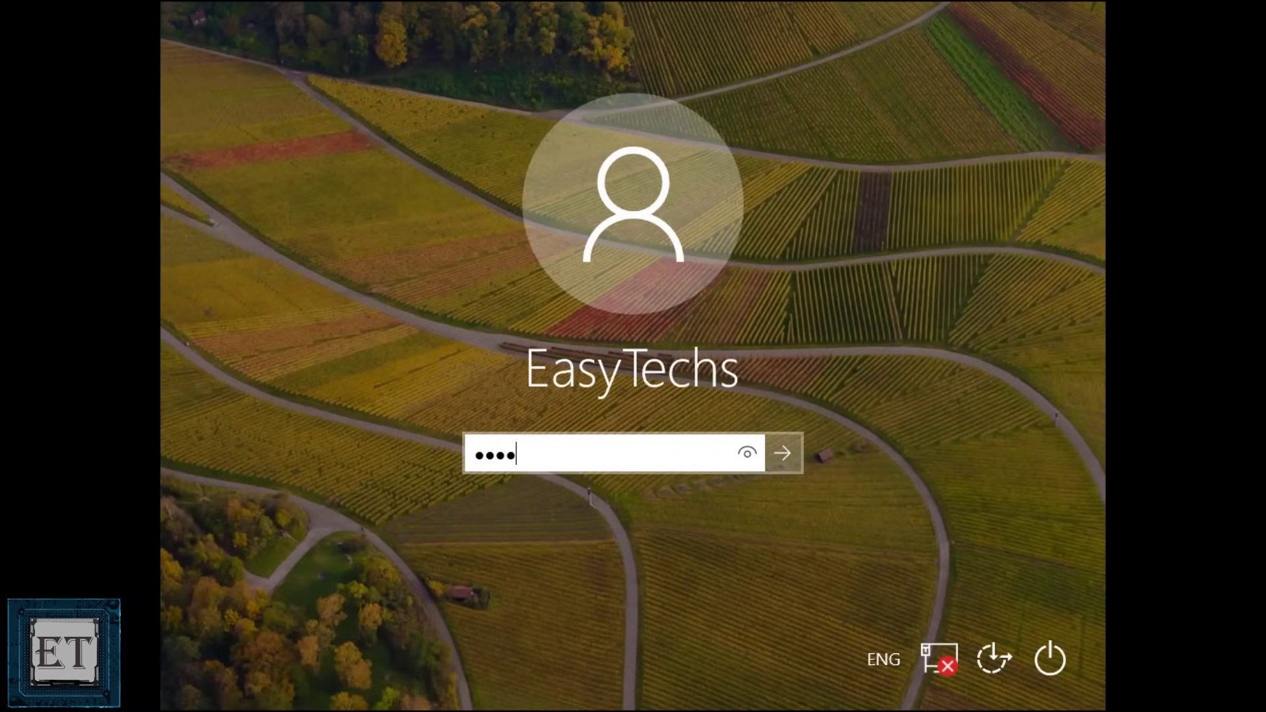
Sign in to Safe Mode and open 'Add or remove programs' from Windows search
{"action": "key", "text": "Return"}
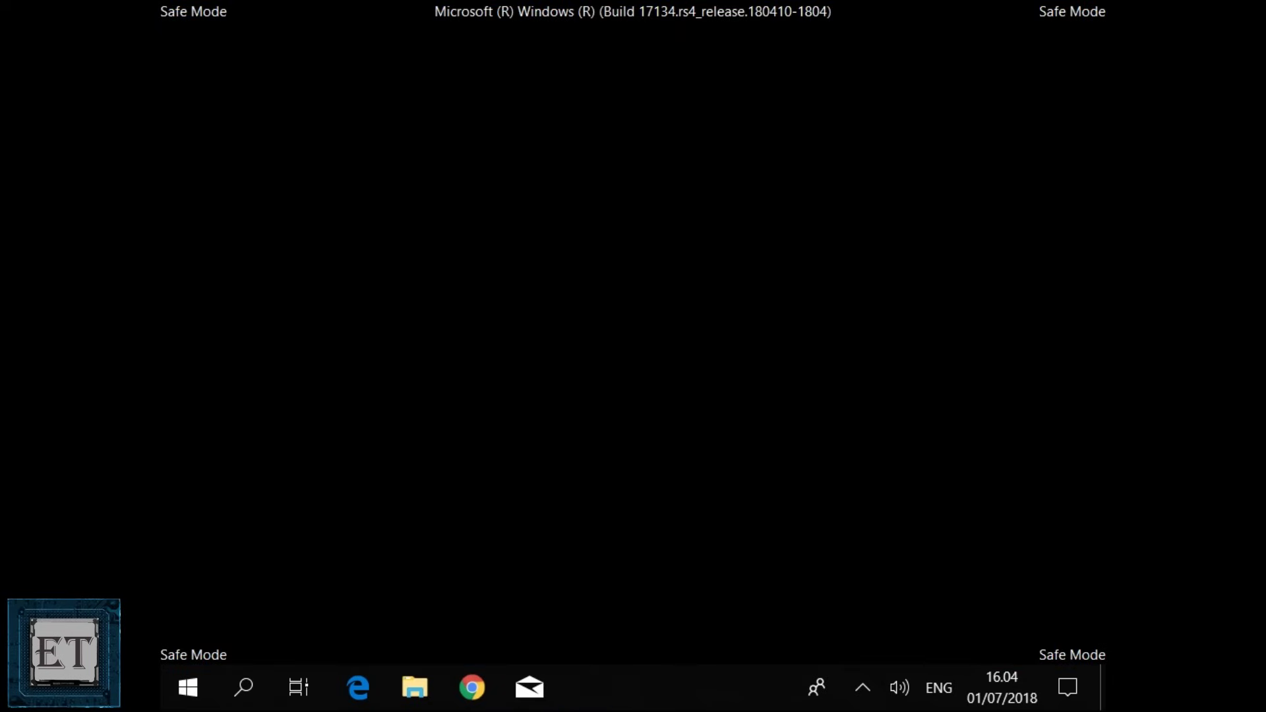
{"action": "key", "text": "super"}
{"action": "type", "text": "add or "}
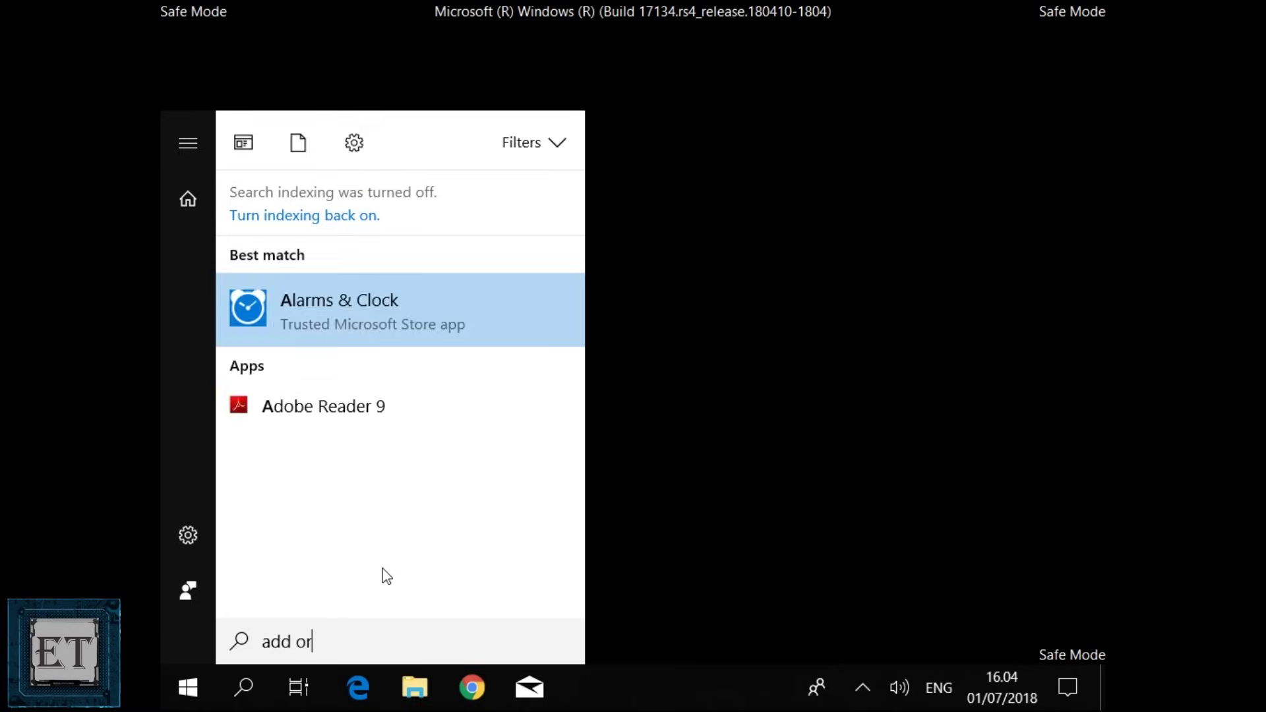
{"action": "type", "text": "remove"}
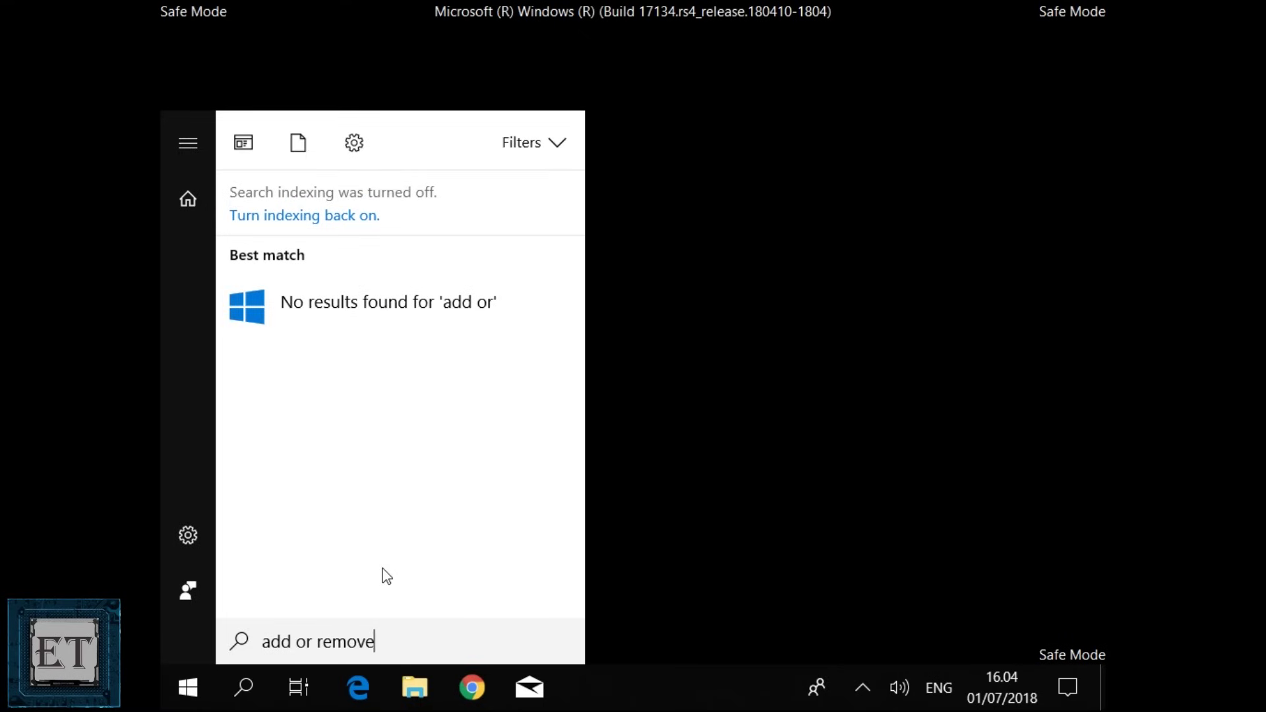
{"action": "type", "text": " program"}
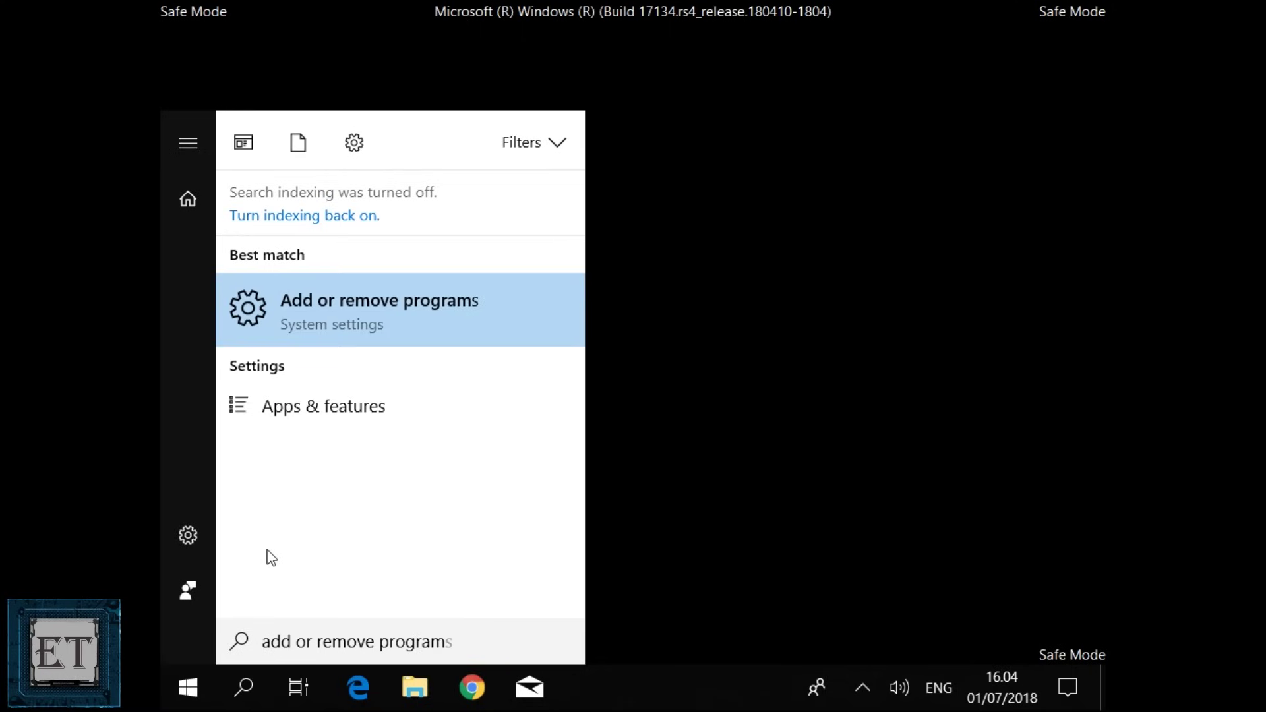
{"action": "left_click", "coordinate": [369, 307]}
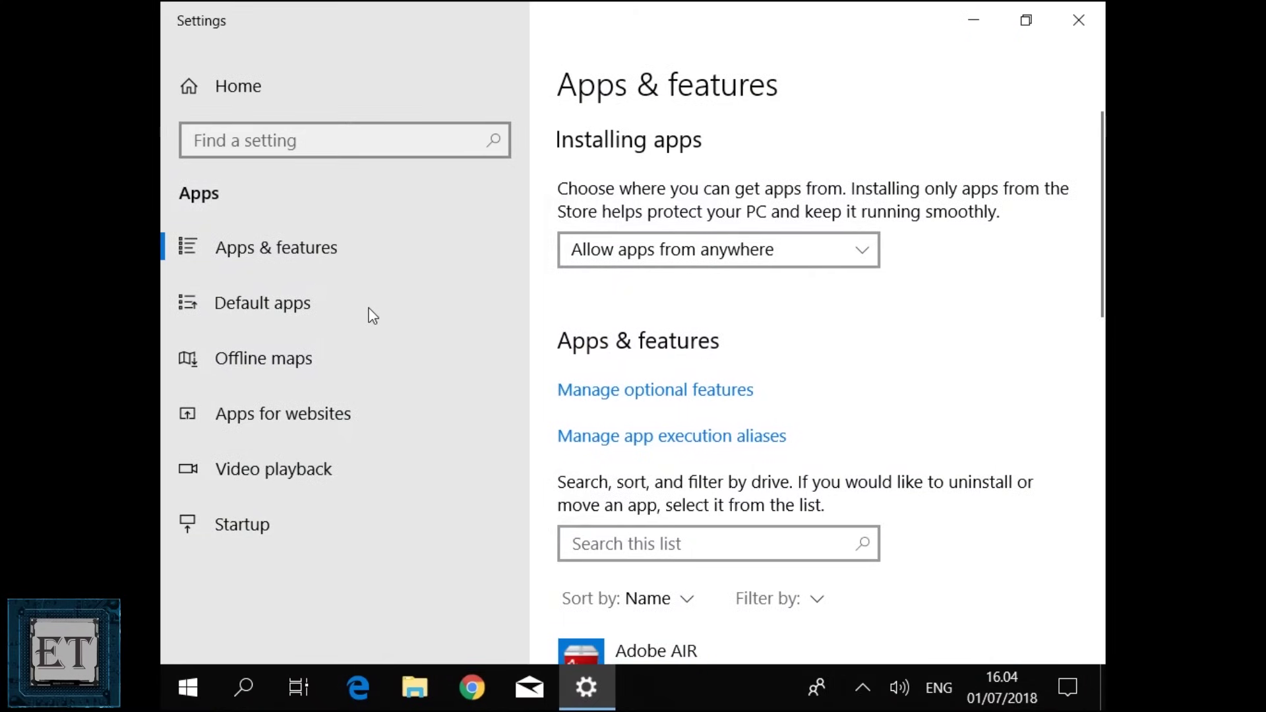
{"action": "scroll", "coordinate": [997, 376], "scroll_direction": "down", "scroll_amount": 5}
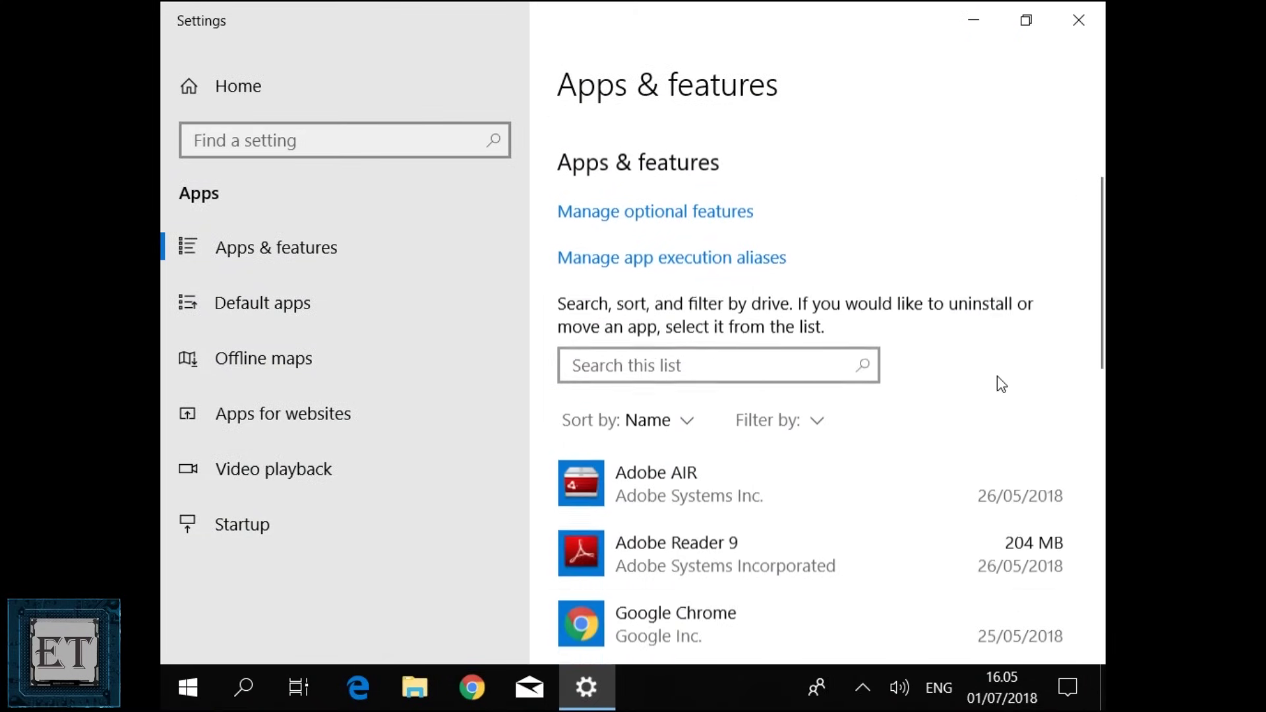
{"action": "scroll", "coordinate": [791, 328], "scroll_direction": "down", "scroll_amount": 3}
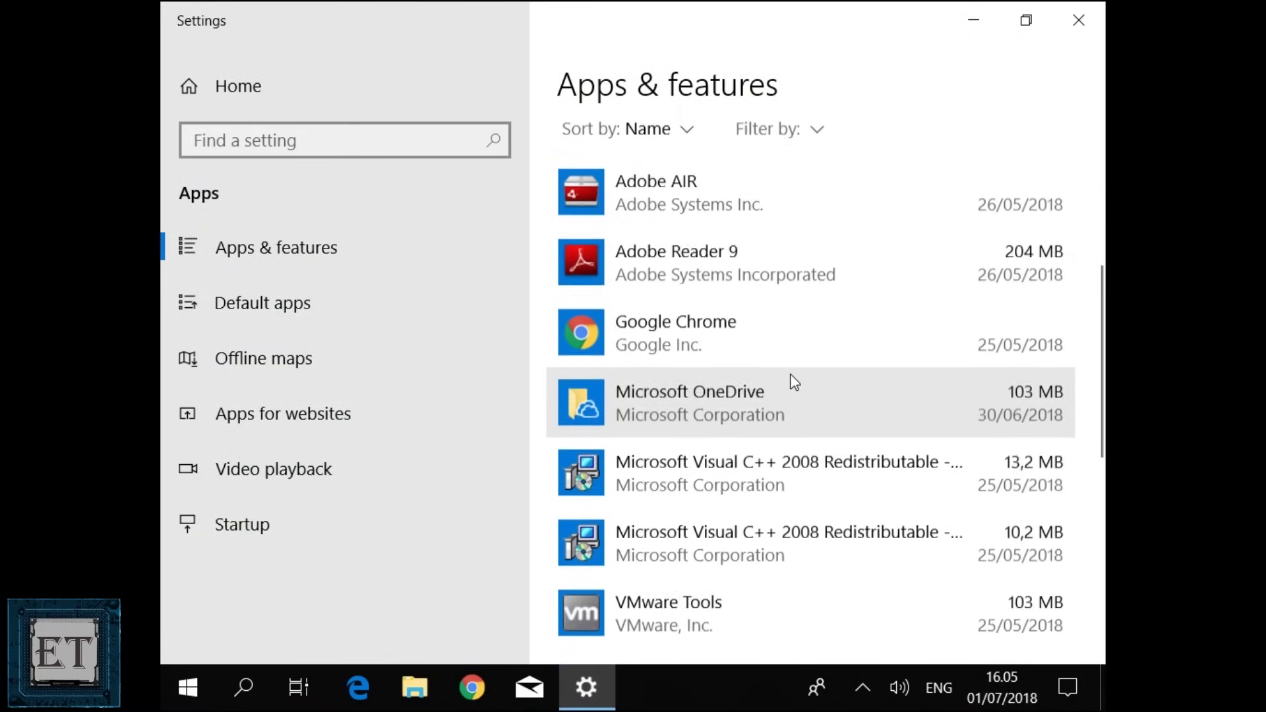
{"action": "scroll", "coordinate": [791, 409], "scroll_direction": "down", "scroll_amount": 5}
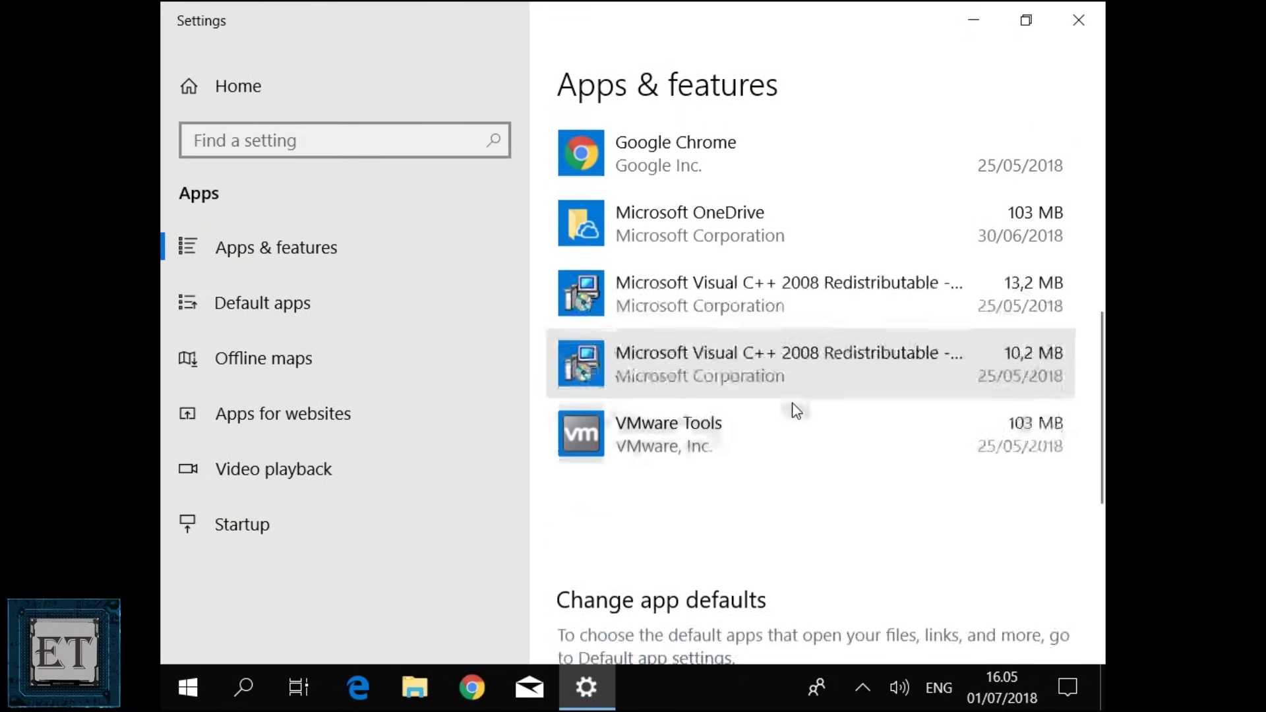
{"action": "scroll", "coordinate": [791, 410], "scroll_direction": "up", "scroll_amount": 8}
{"action": "scroll", "coordinate": [796, 406], "scroll_direction": "up", "scroll_amount": 1}
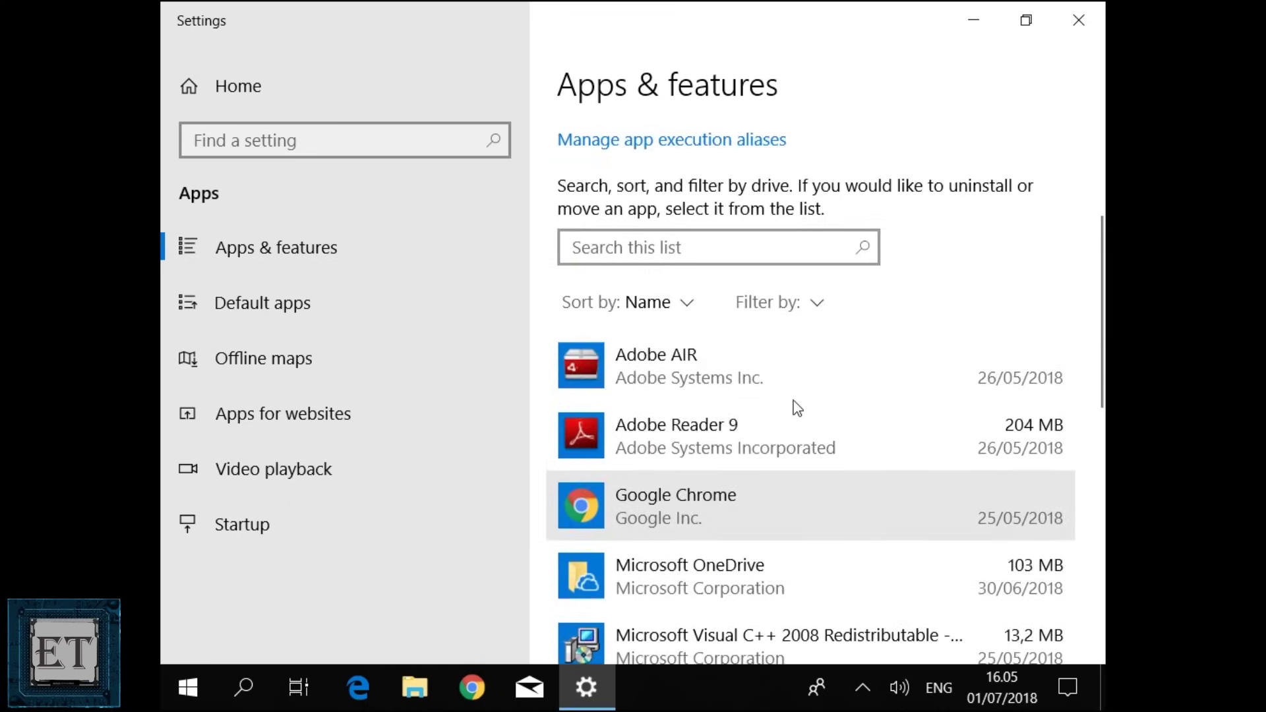
{"action": "scroll", "coordinate": [796, 405], "scroll_direction": "down", "scroll_amount": 3}
{"action": "left_click", "coordinate": [882, 469]}
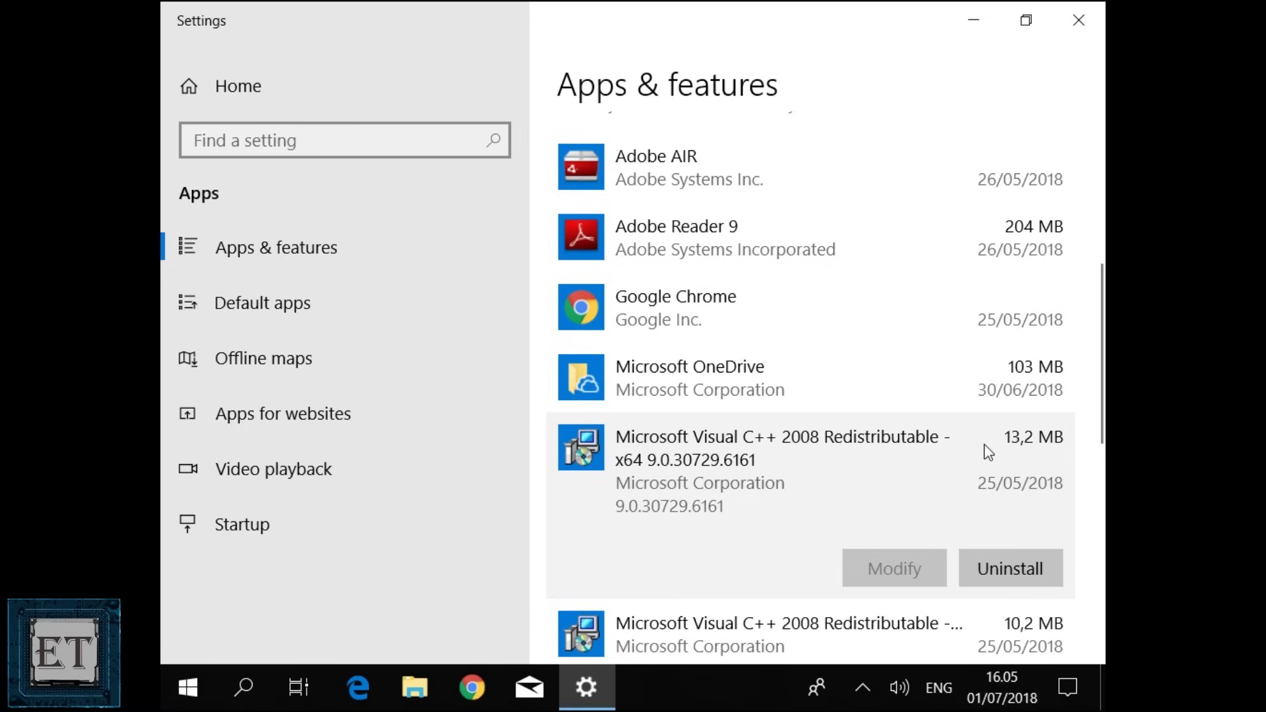
{"action": "scroll", "coordinate": [983, 446], "scroll_direction": "up", "scroll_amount": 5}
{"action": "scroll", "coordinate": [963, 440], "scroll_direction": "up", "scroll_amount": 3}
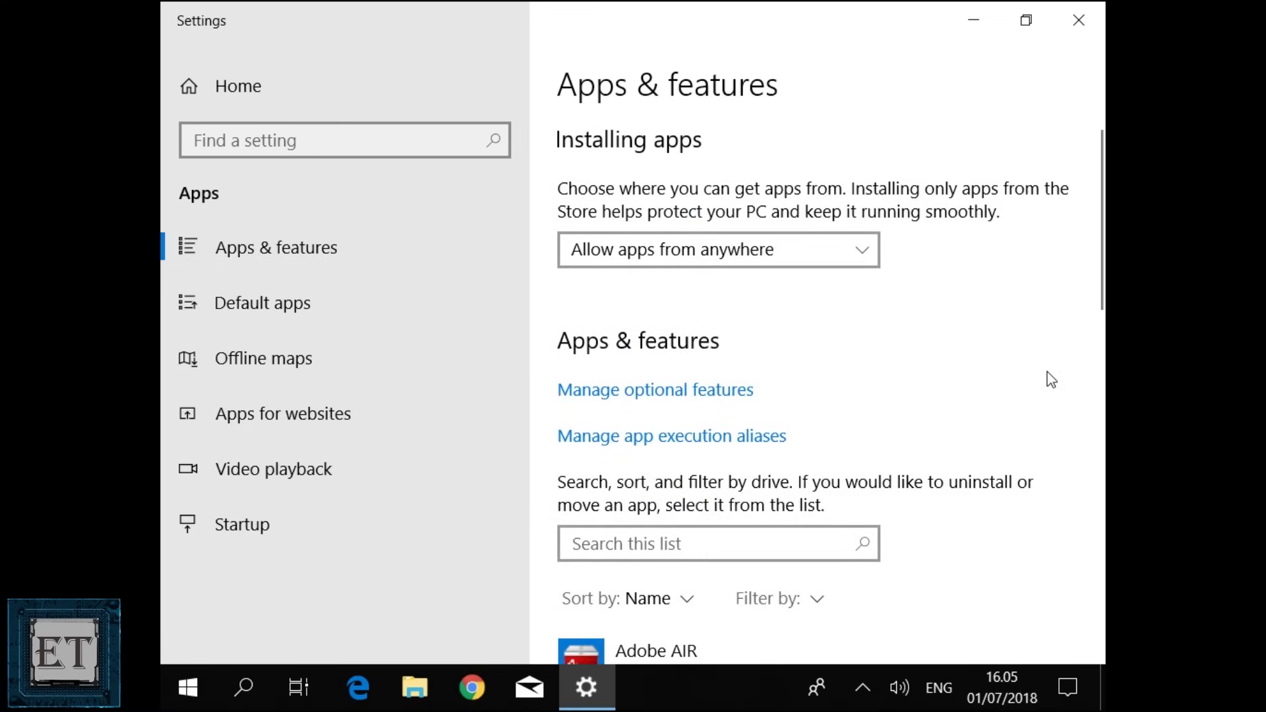
{"action": "scroll", "coordinate": [1041, 389], "scroll_direction": "down", "scroll_amount": 2}
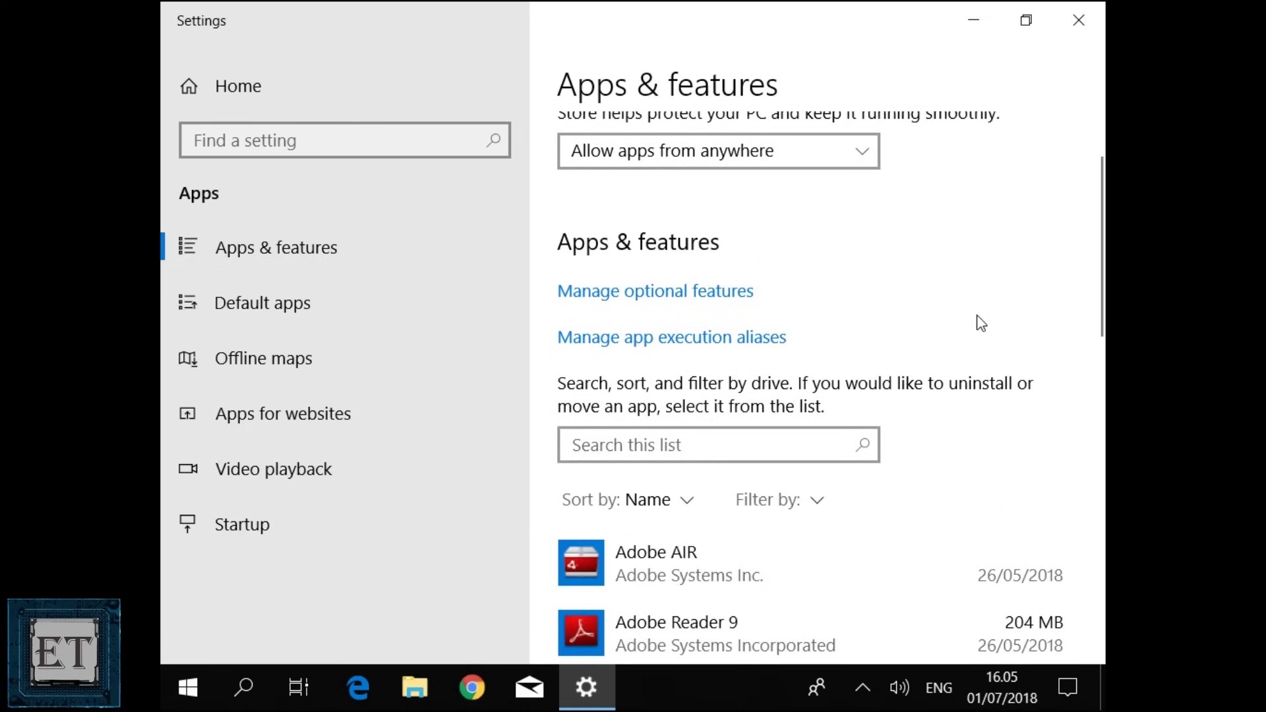
{"action": "scroll", "coordinate": [978, 316], "scroll_direction": "down", "scroll_amount": 2}
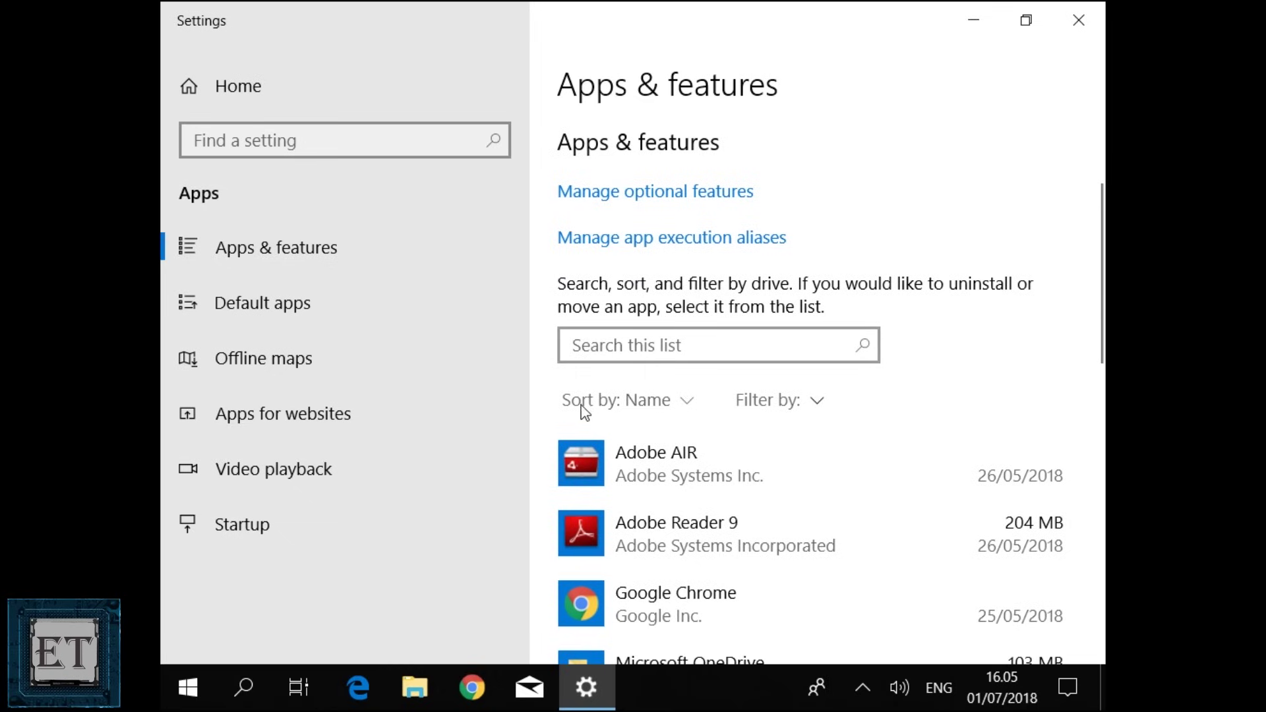
Sort installed apps by install date, expand Adobe AIR, then close Settings
{"action": "left_click", "coordinate": [688, 402]}
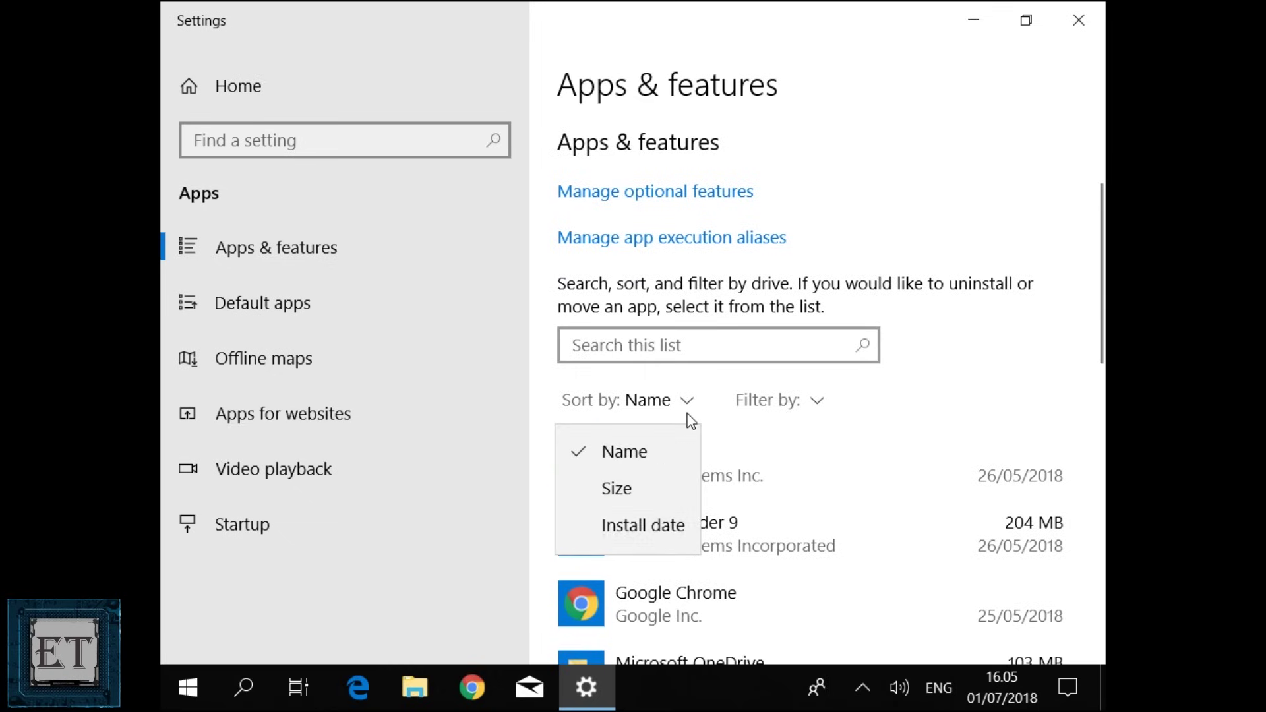
{"action": "left_click", "coordinate": [658, 527]}
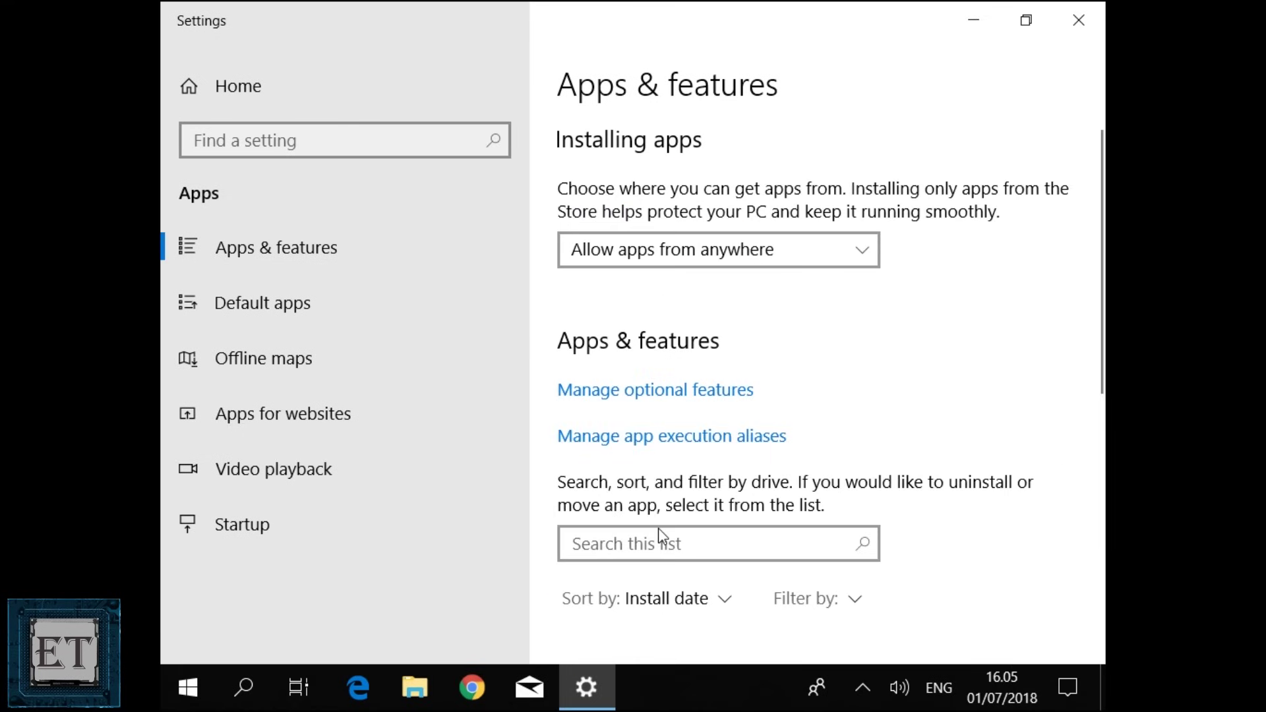
{"action": "scroll", "coordinate": [968, 433], "scroll_direction": "down", "scroll_amount": 4}
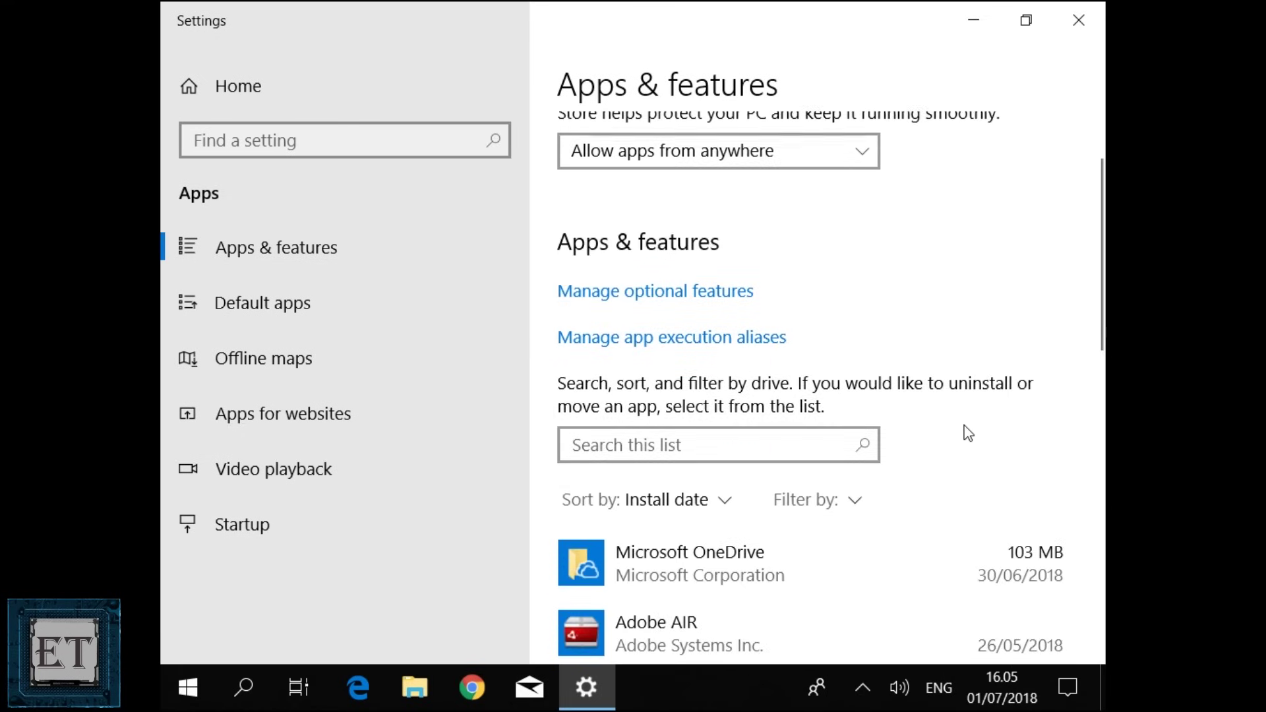
{"action": "scroll", "coordinate": [957, 437], "scroll_direction": "down", "scroll_amount": 1}
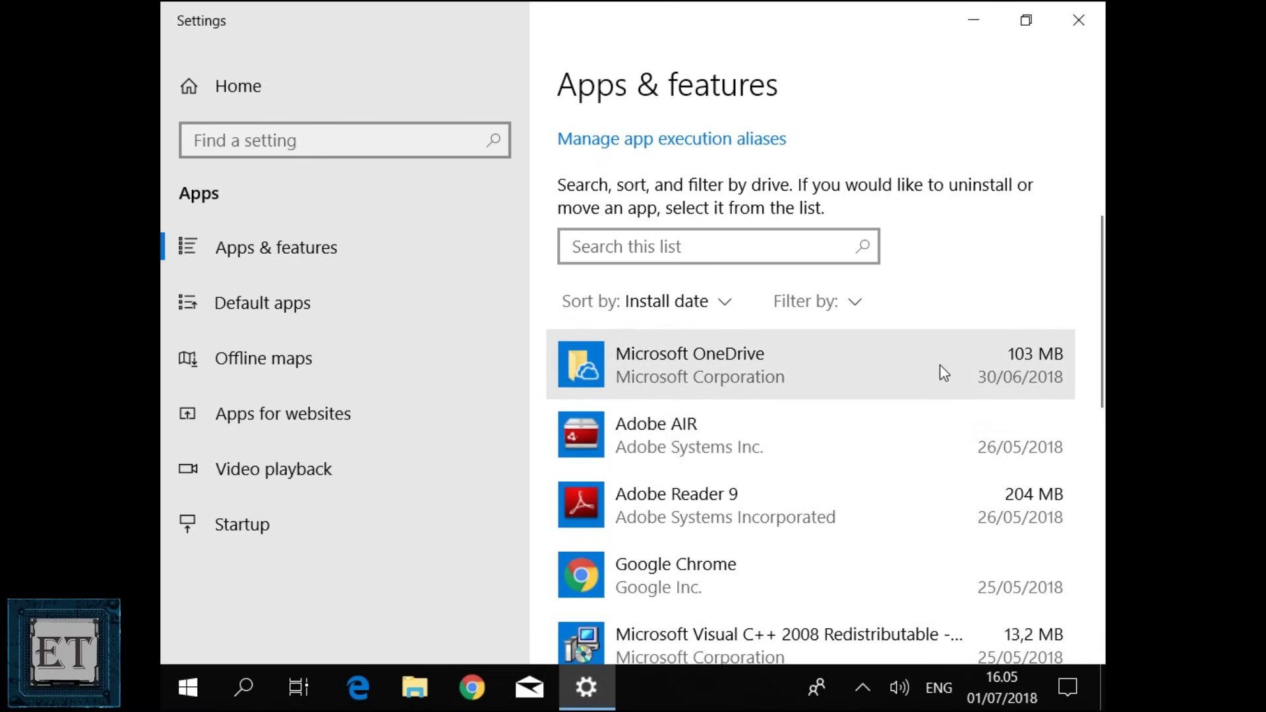
{"action": "left_click", "coordinate": [955, 432]}
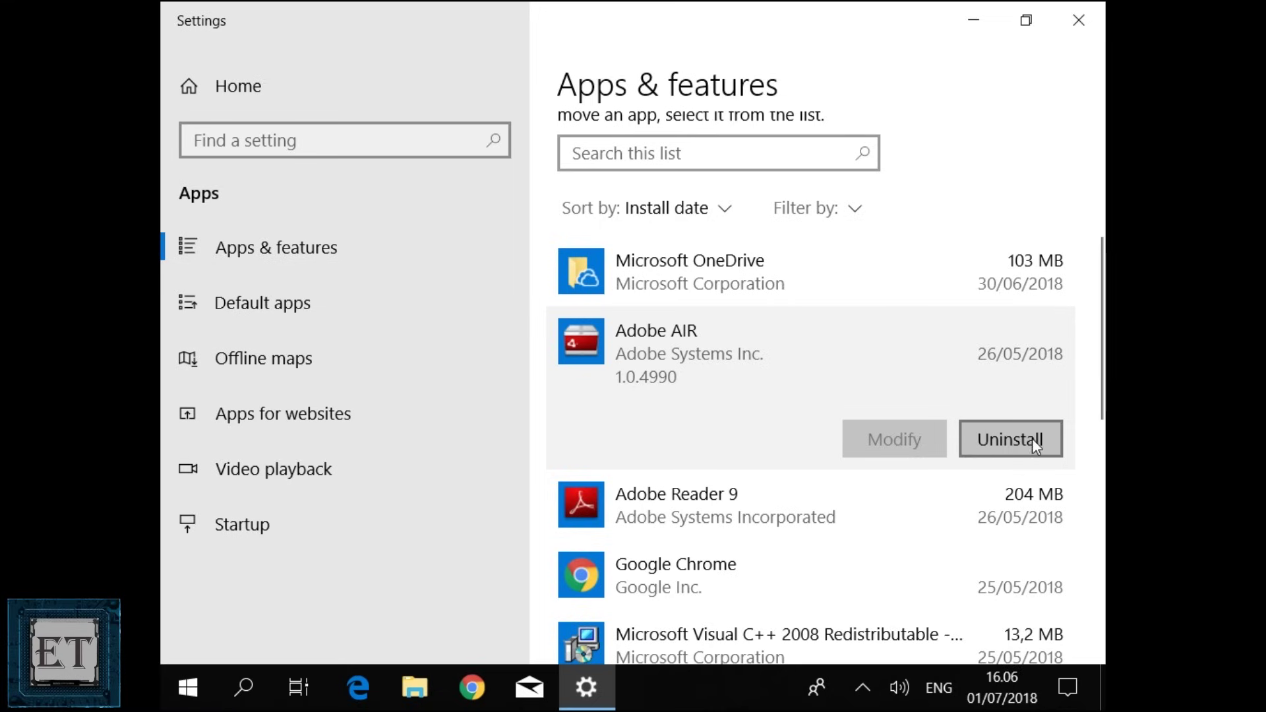
{"action": "left_click", "coordinate": [1078, 22]}
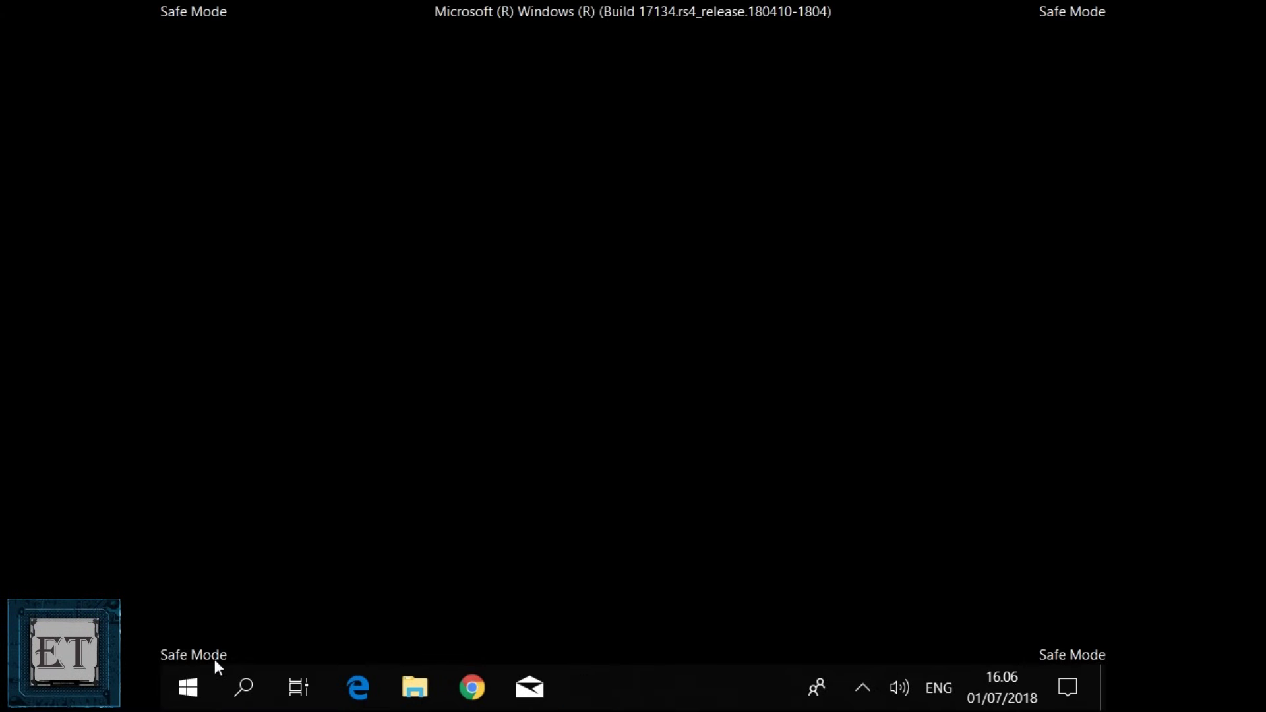
Restart the PC from the Start menu's power options
{"action": "left_click", "coordinate": [187, 699]}
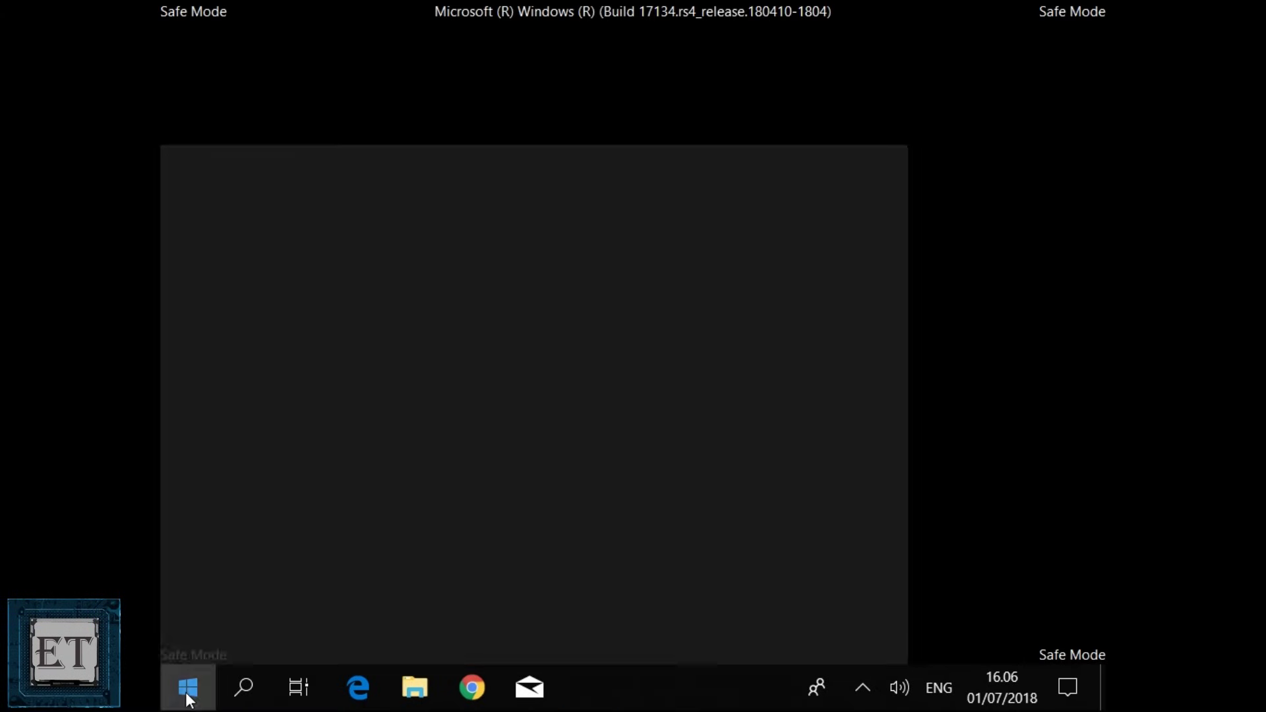
{"action": "left_click", "coordinate": [185, 638]}
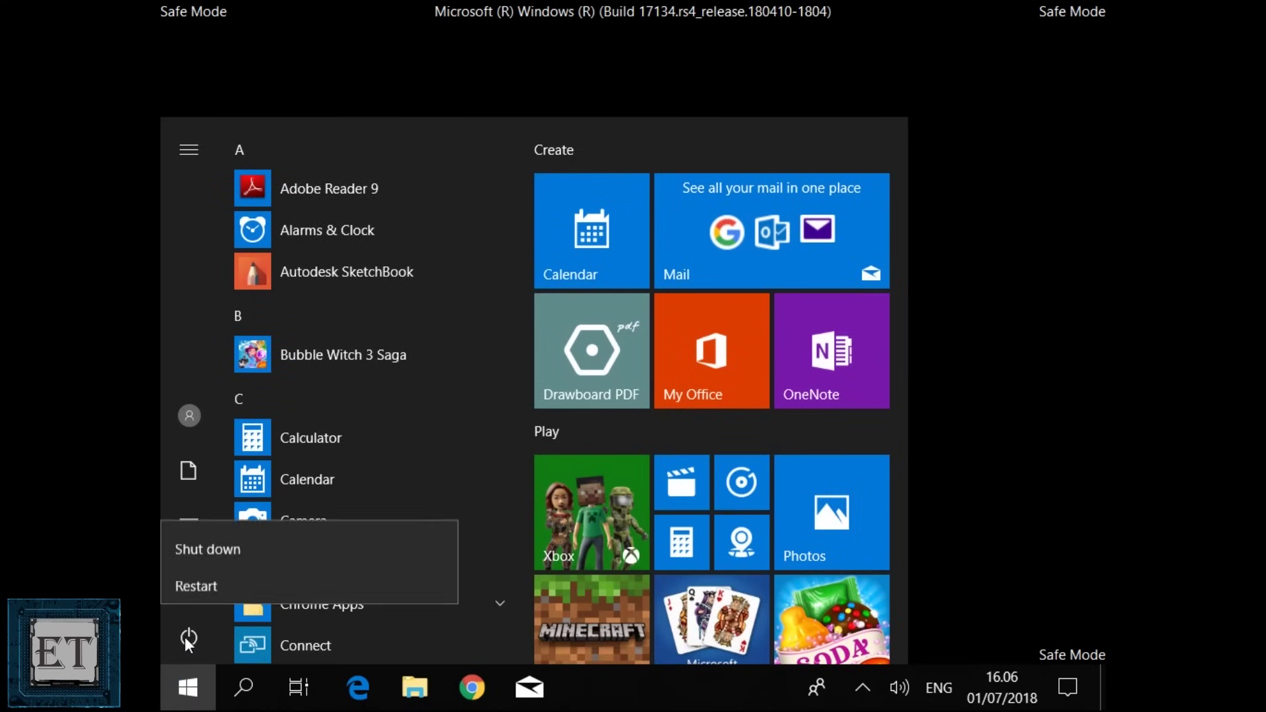
{"action": "left_click", "coordinate": [235, 575]}
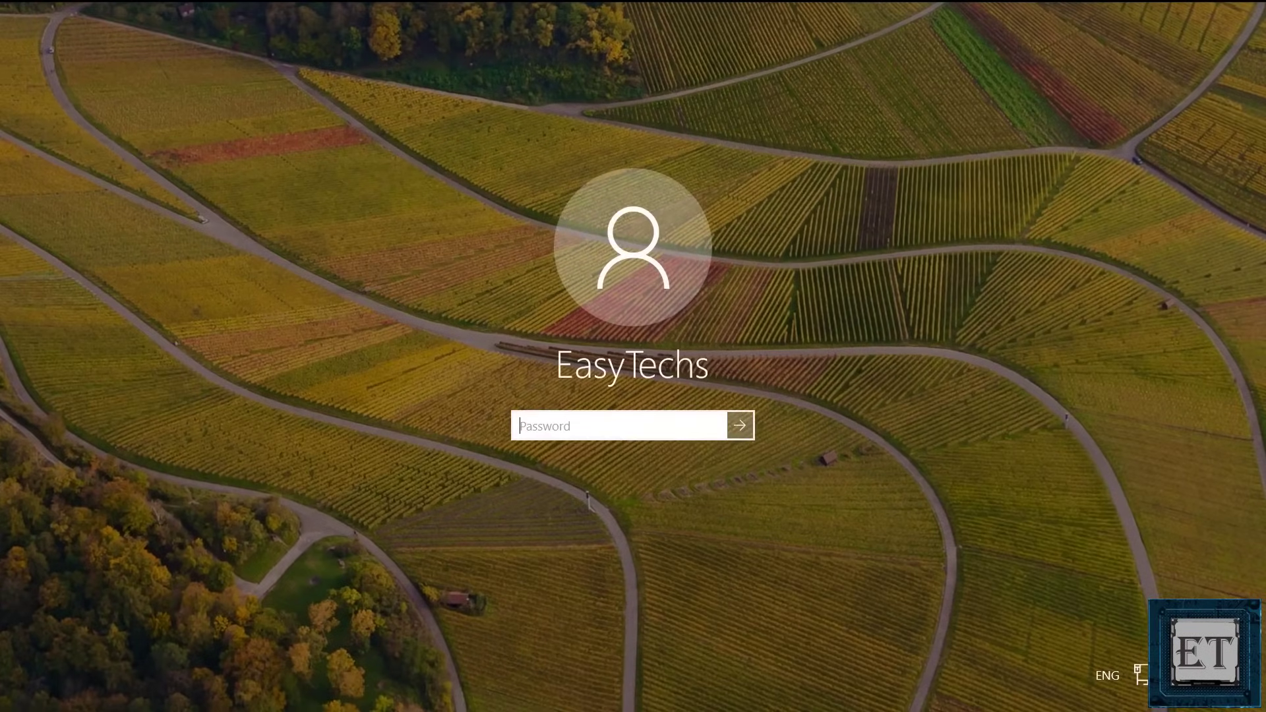
Enter the account password to sign in after the restart
{"action": "type", "text": "••"}
{"action": "key", "text": "Return"}
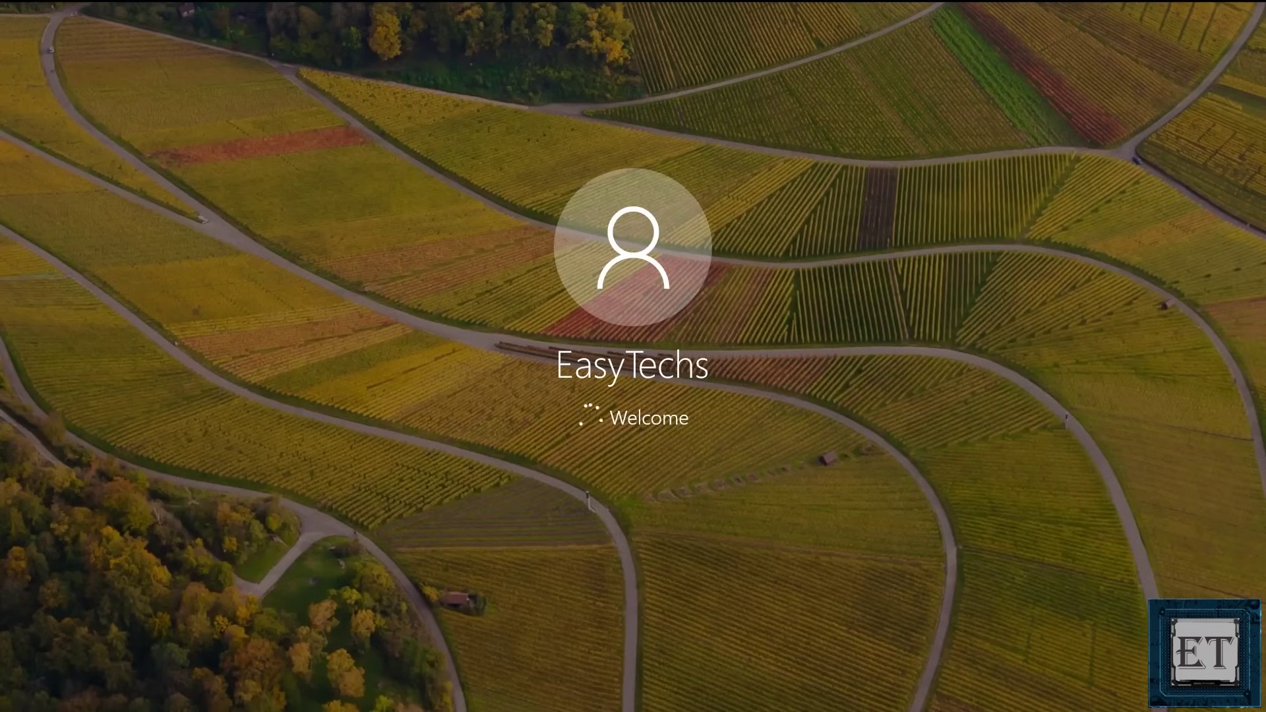